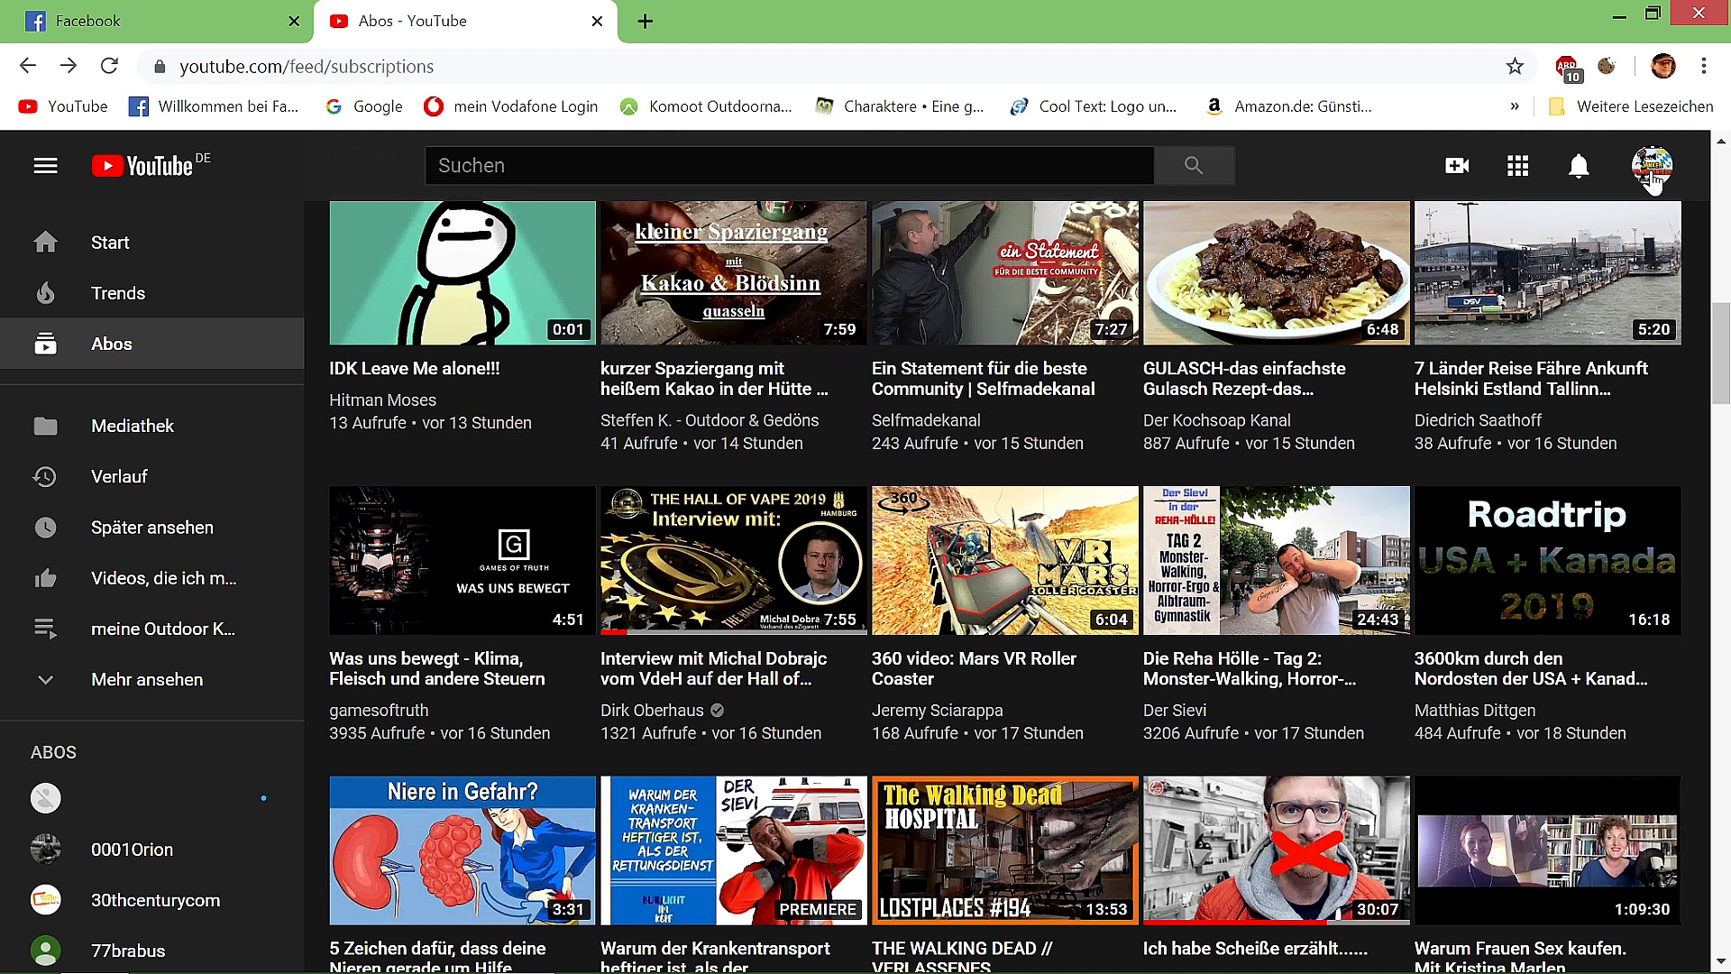
Step: Open the account's own channel page and show its list of uploaded videos
click(1653, 171)
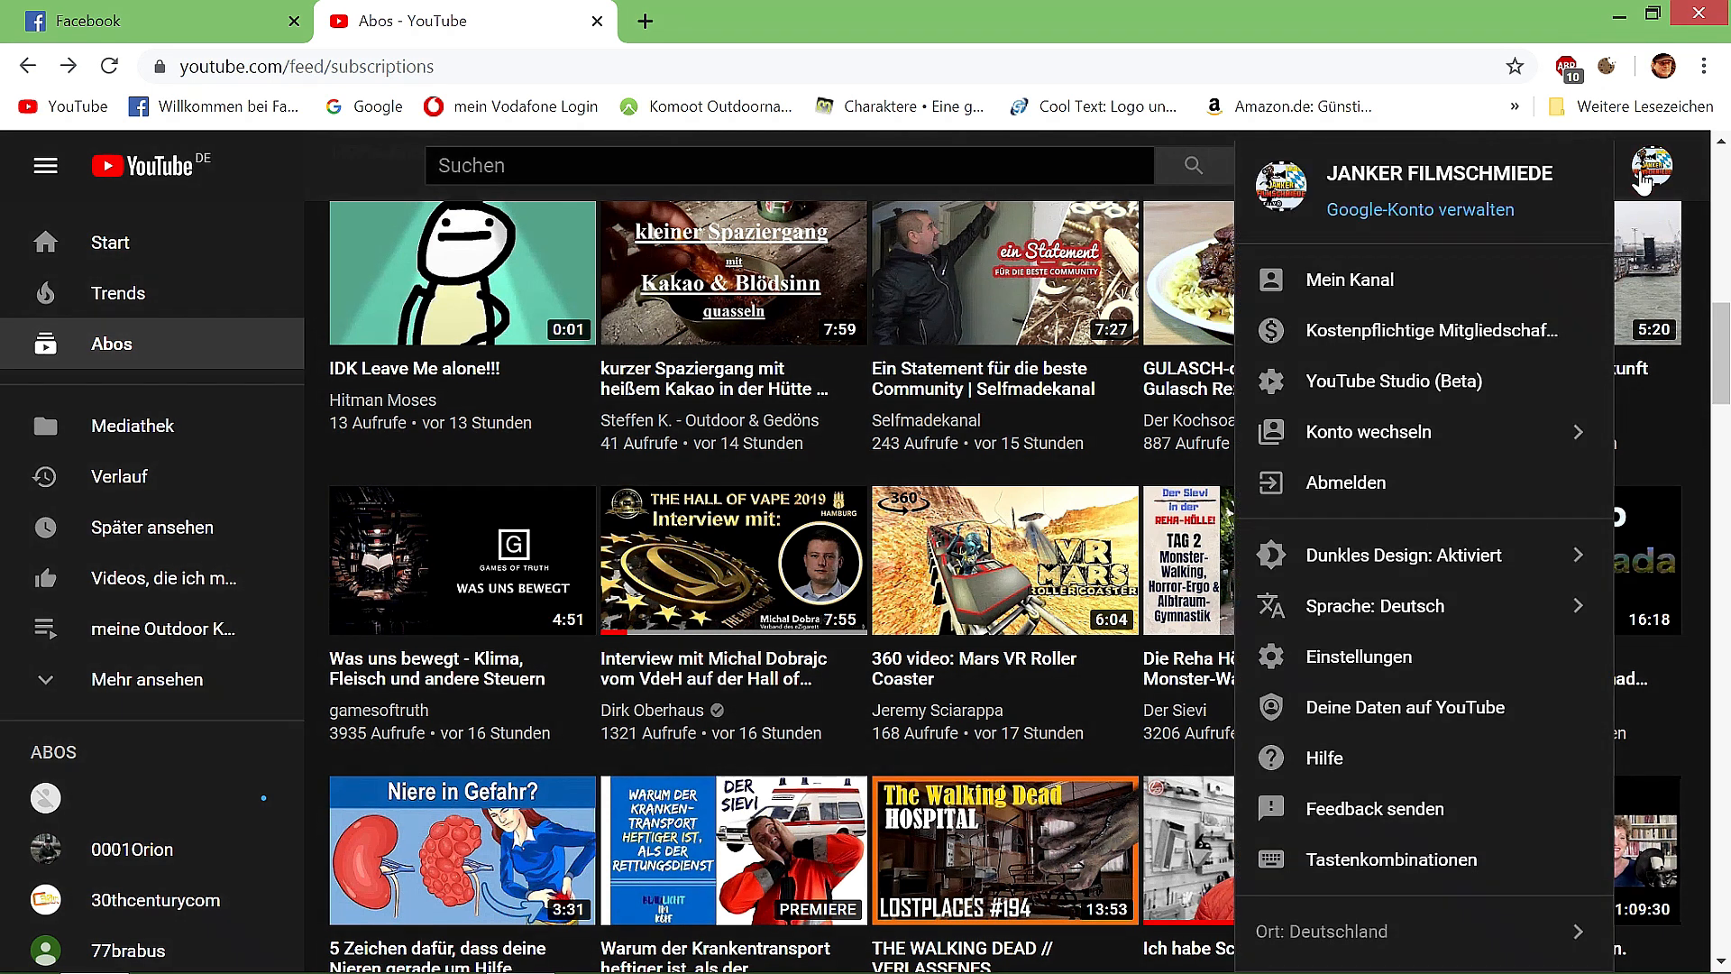
click(1406, 285)
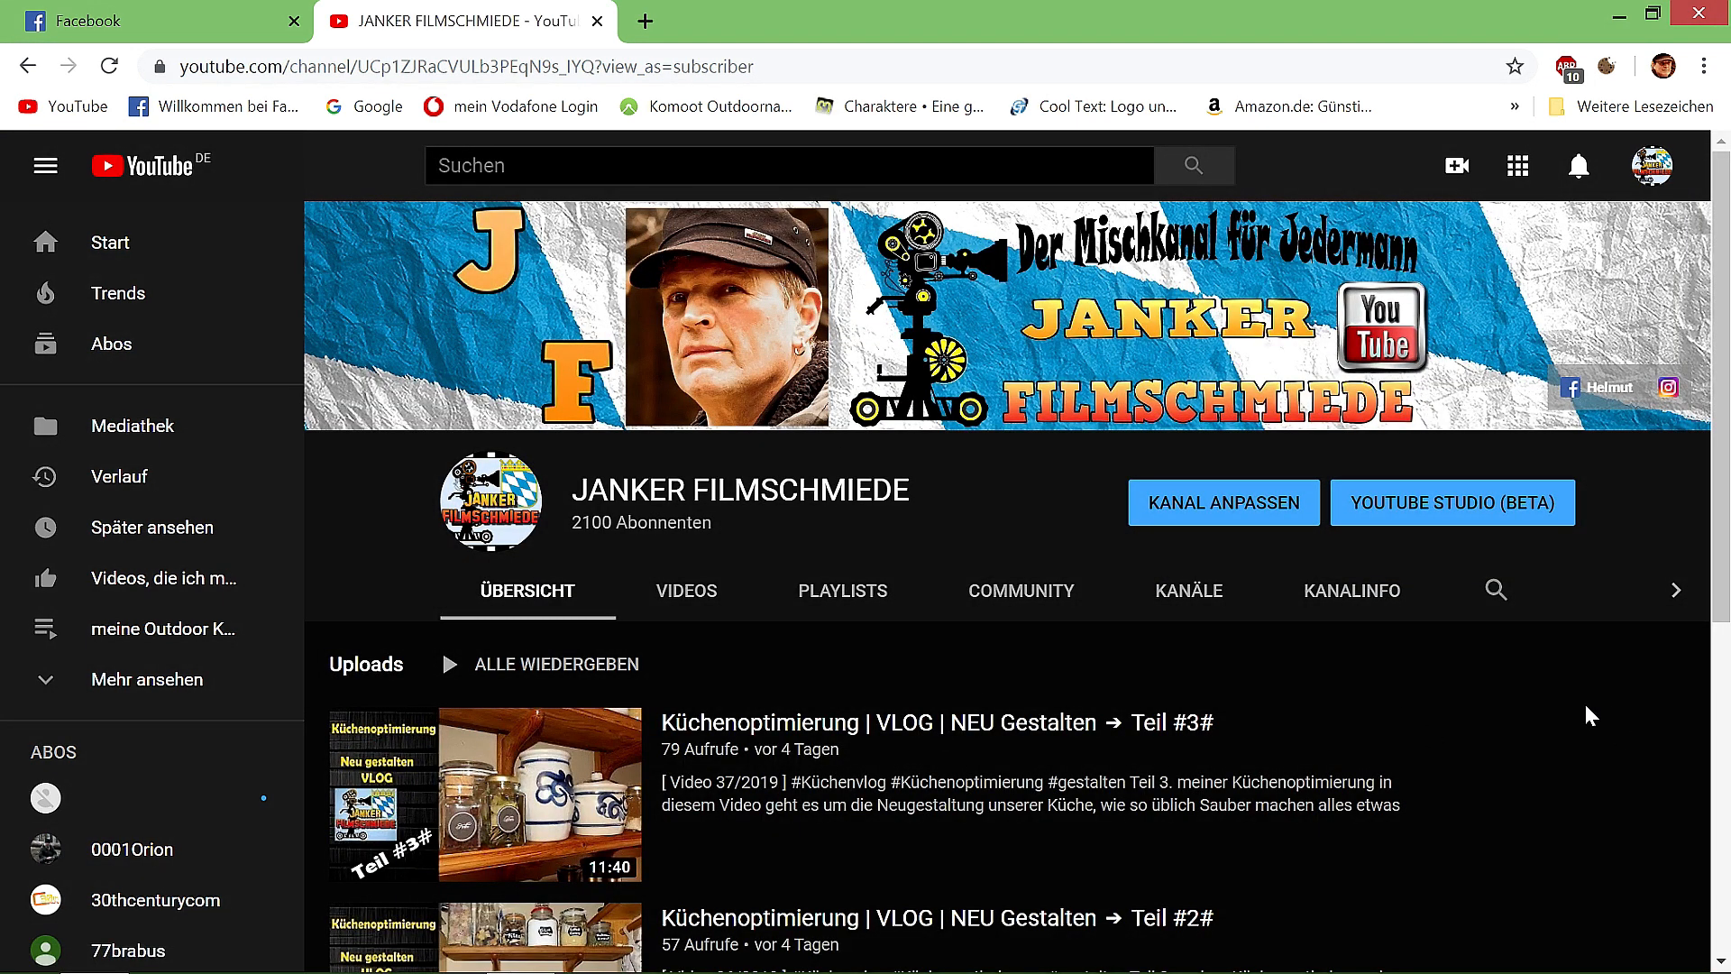
scroll(1545, 667, down, 4)
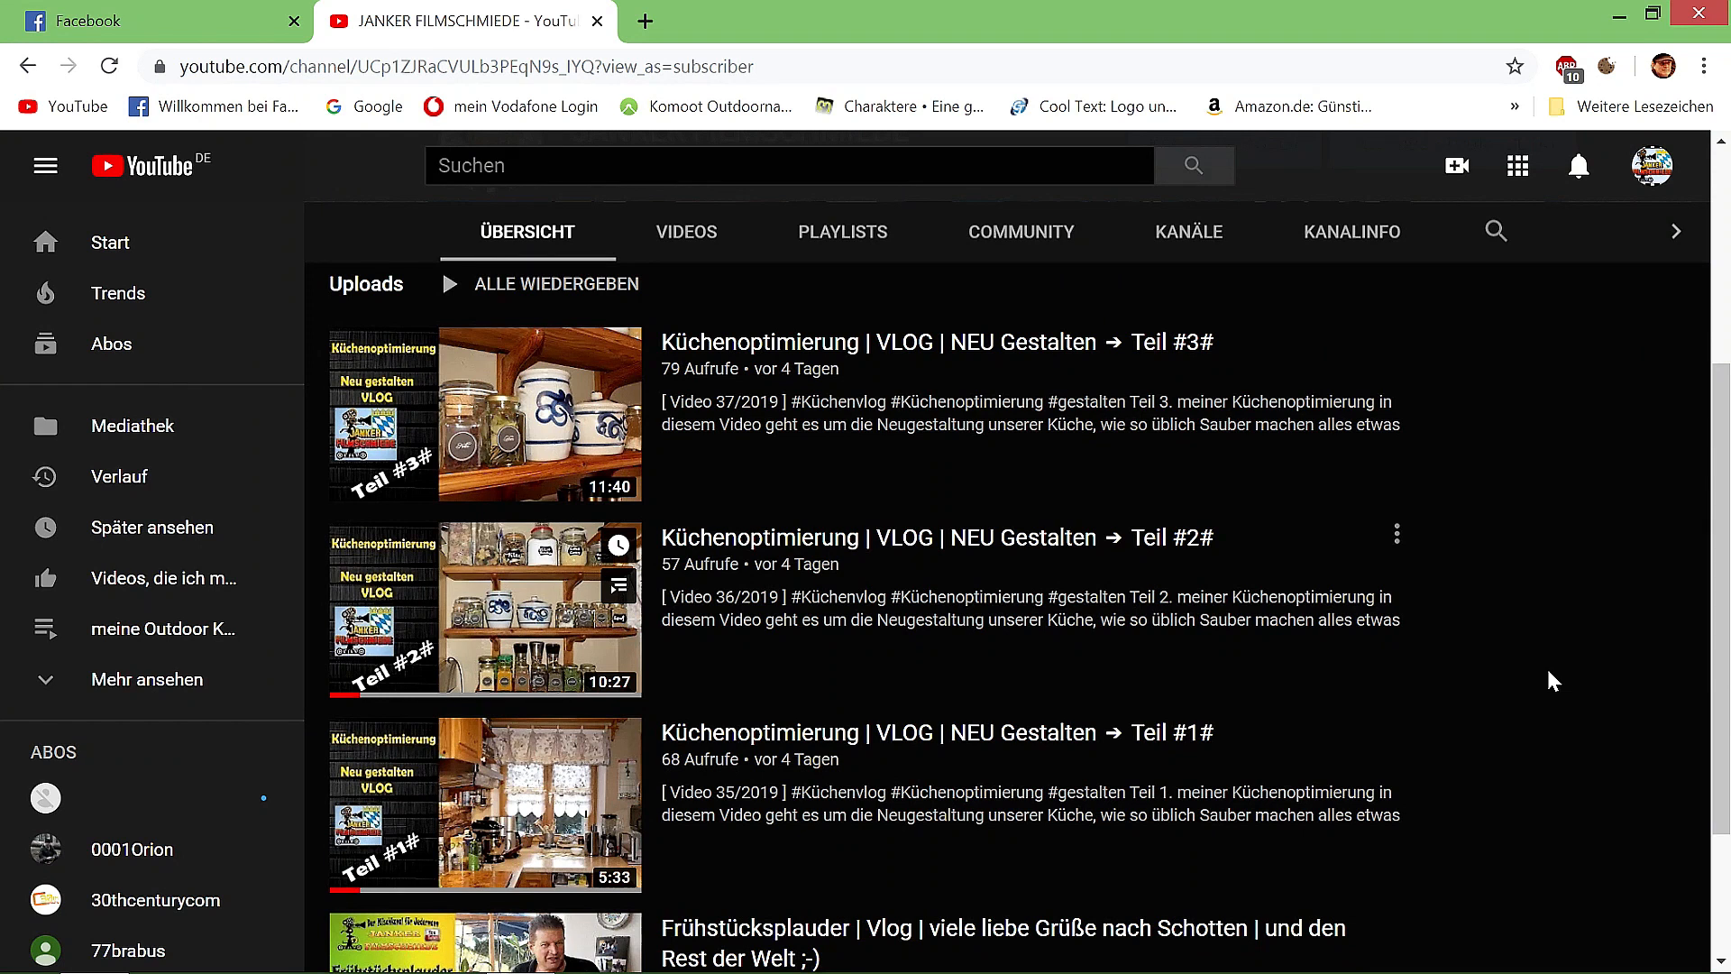
scroll(1545, 667, up, 4)
click(687, 593)
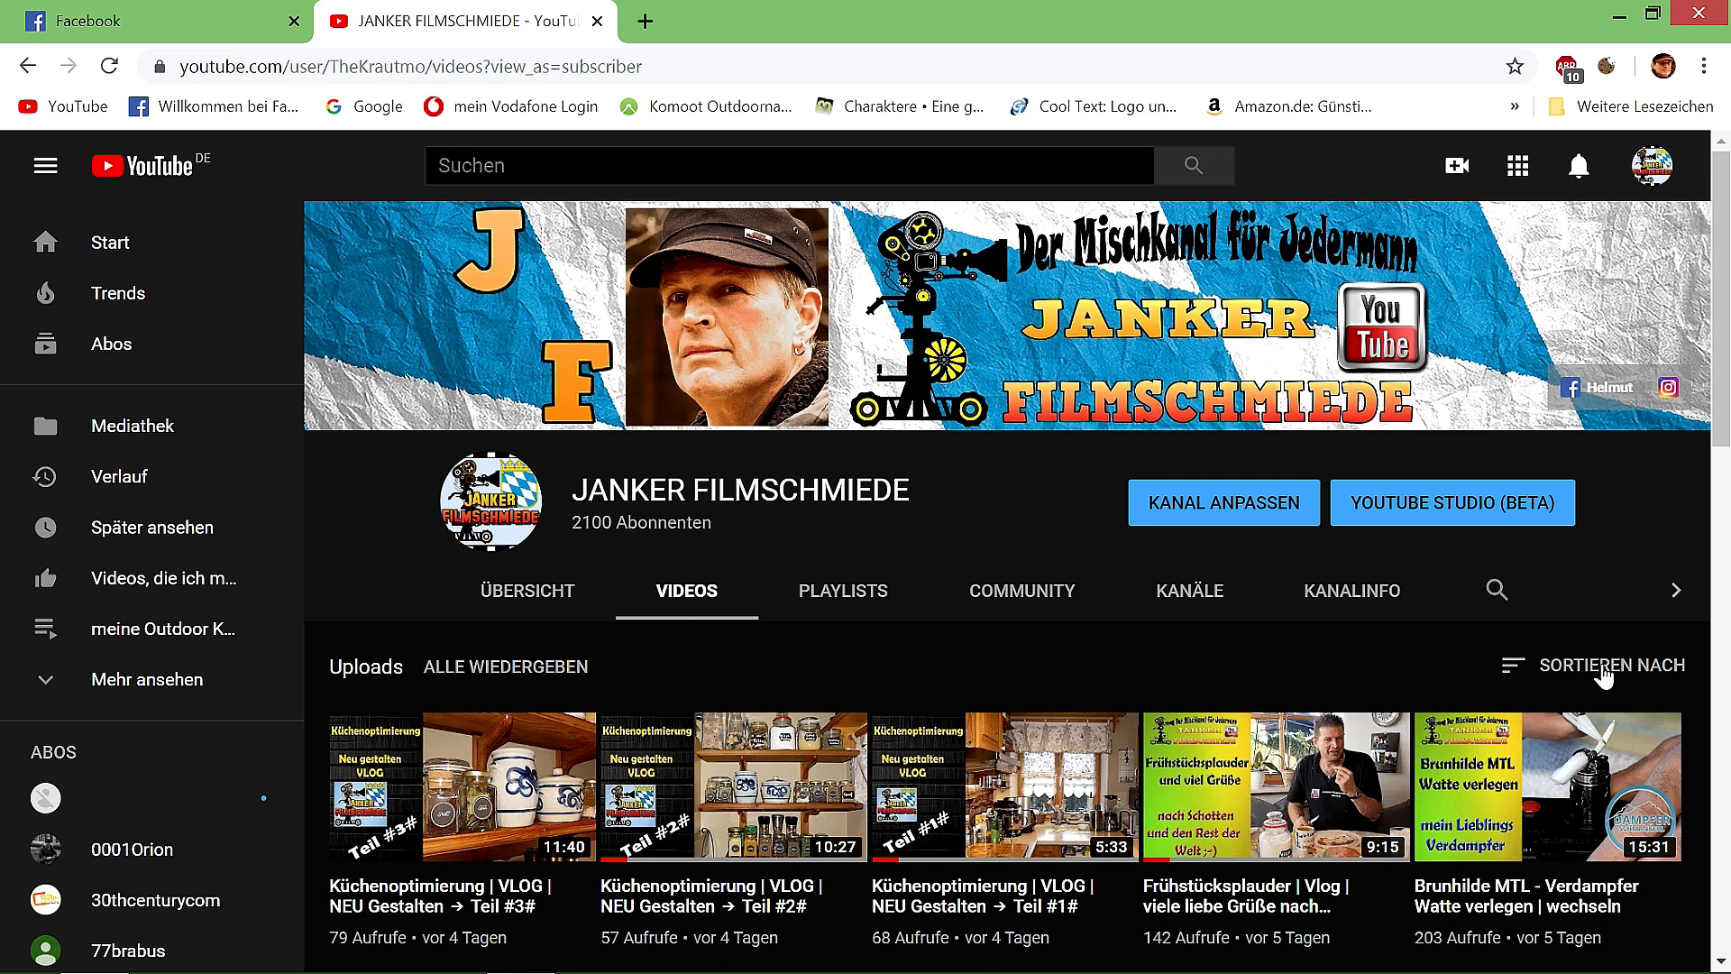
Step: Open the video "Dutch Oven Schichtfleisch 2.0" from the channel's uploads and pause its playback
scroll(1591, 676, down, 3)
scroll(1603, 677, down, 2)
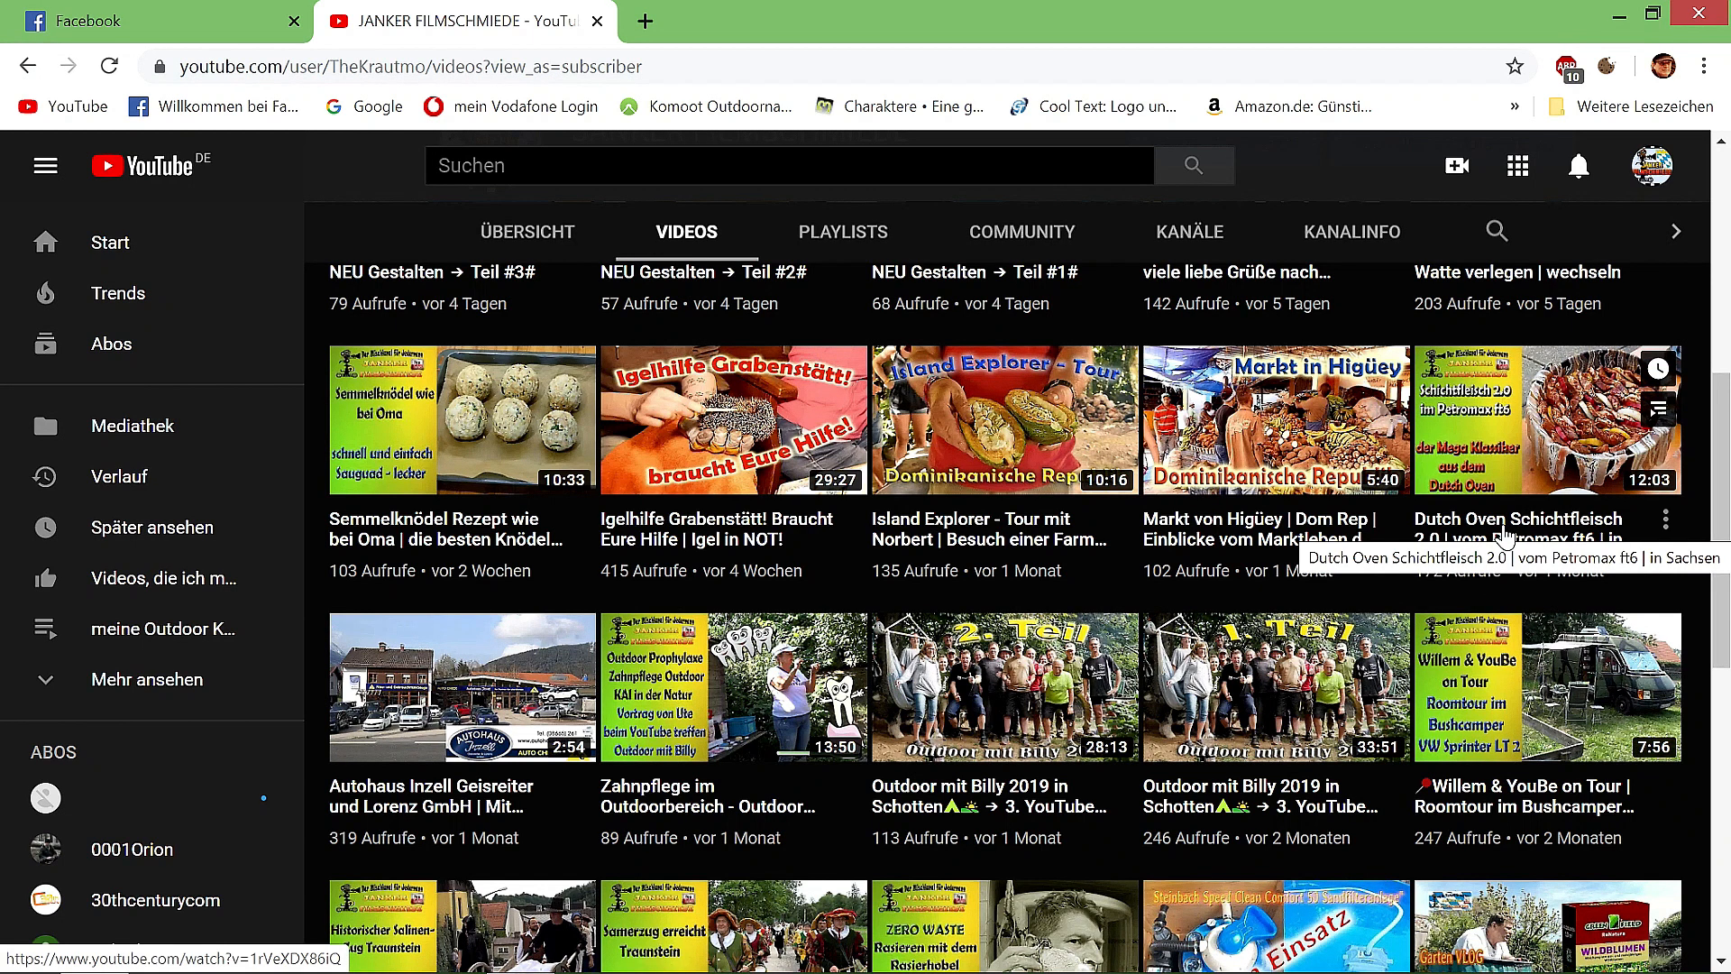
scroll(1505, 534, down, 4)
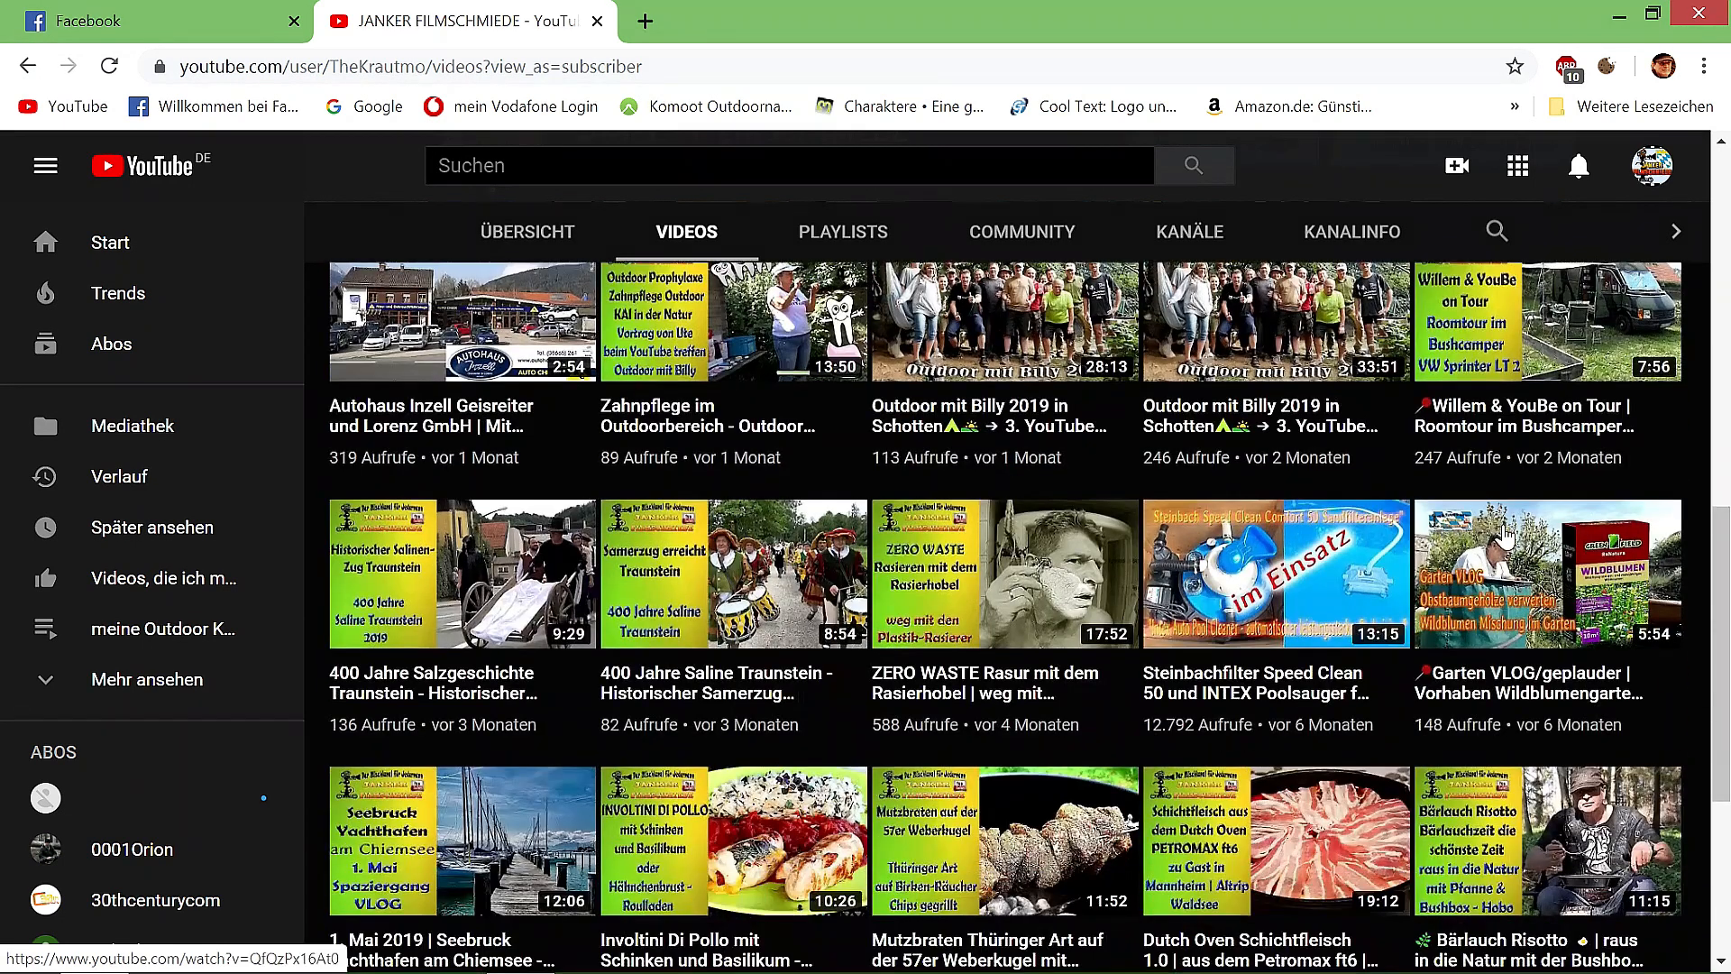
scroll(1505, 534, up, 5)
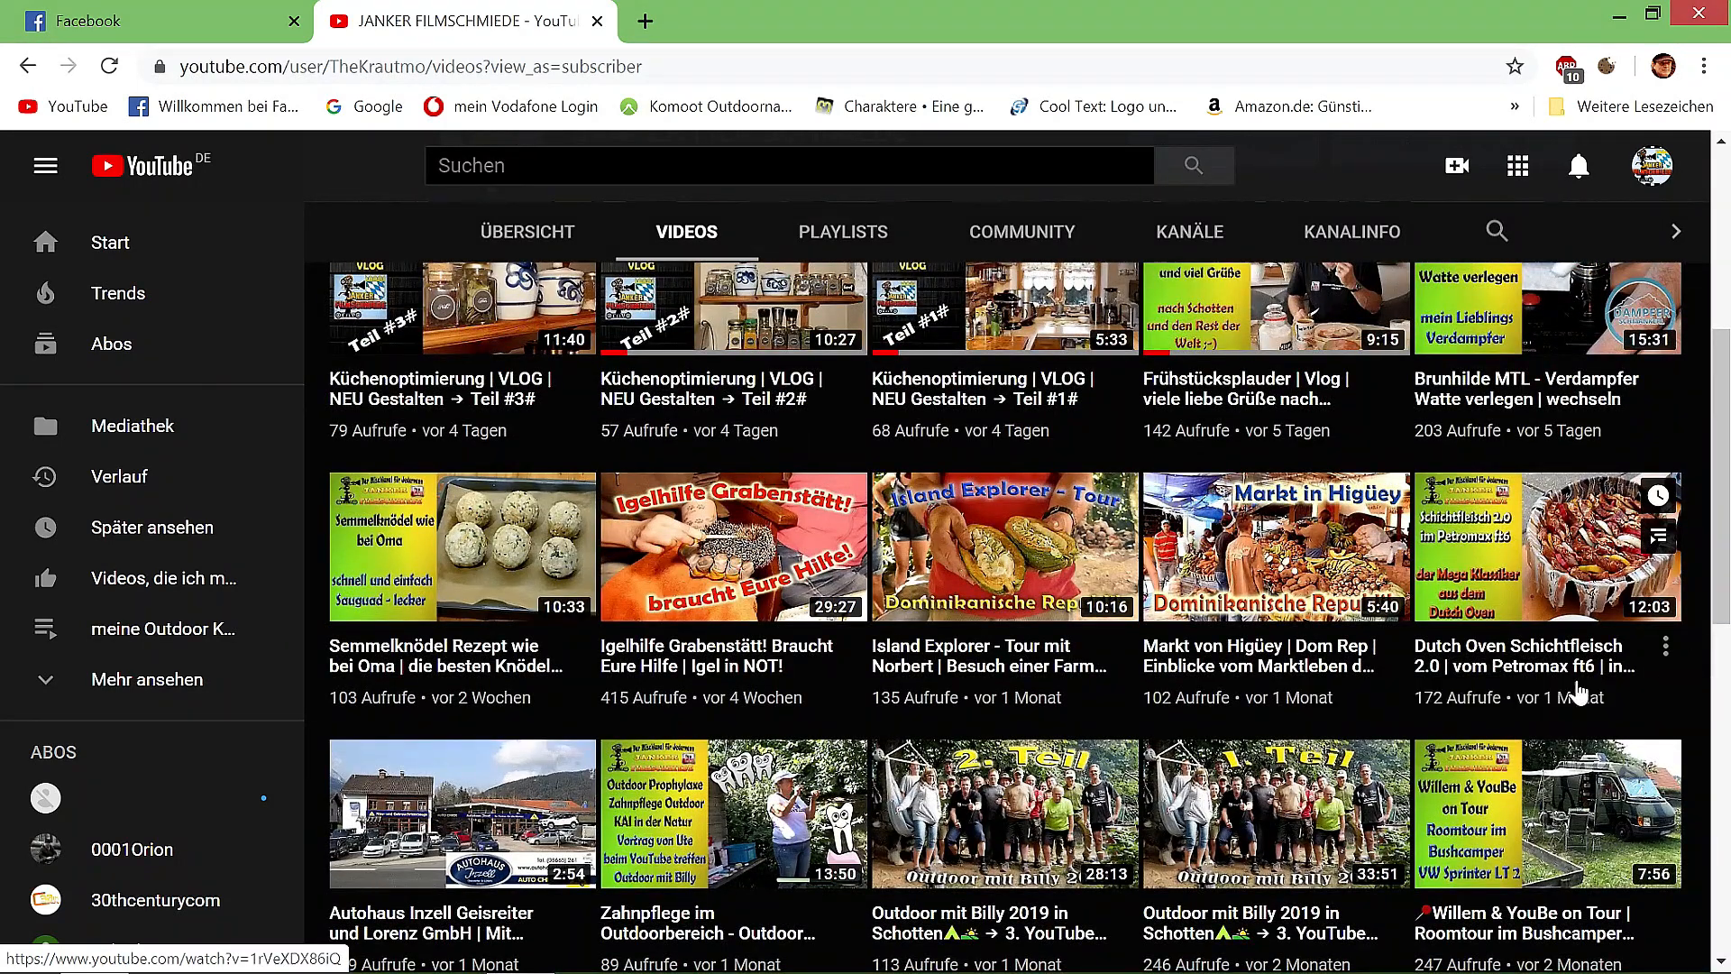
click(1537, 667)
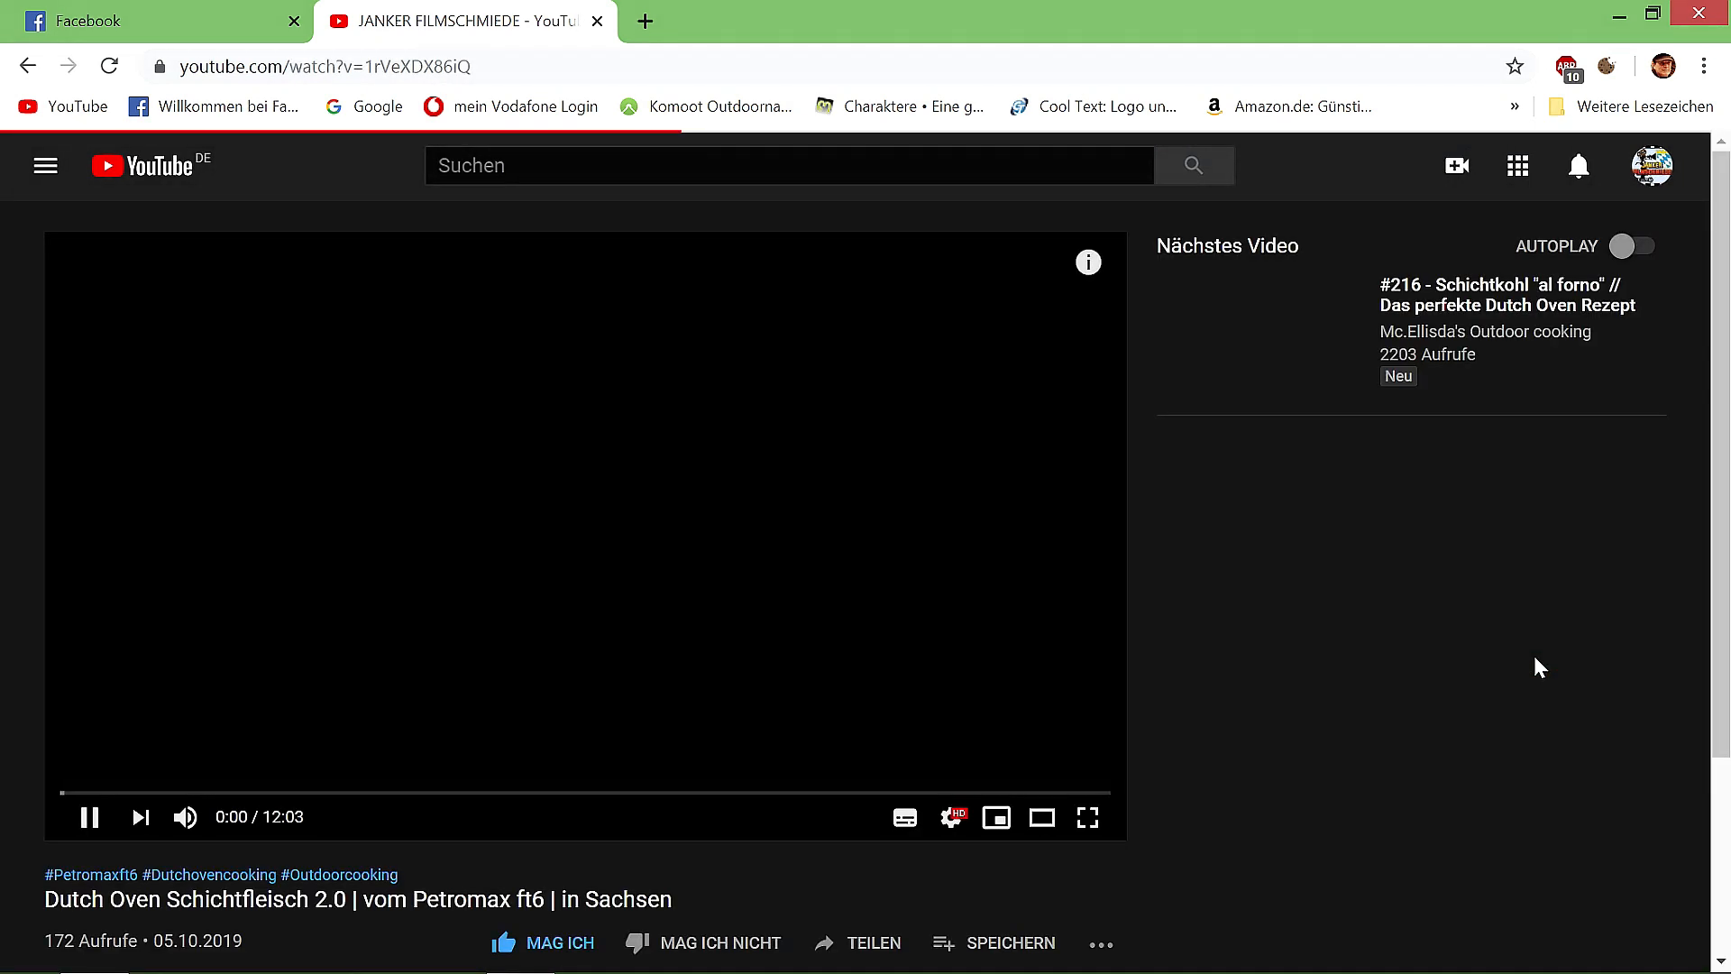
click(93, 819)
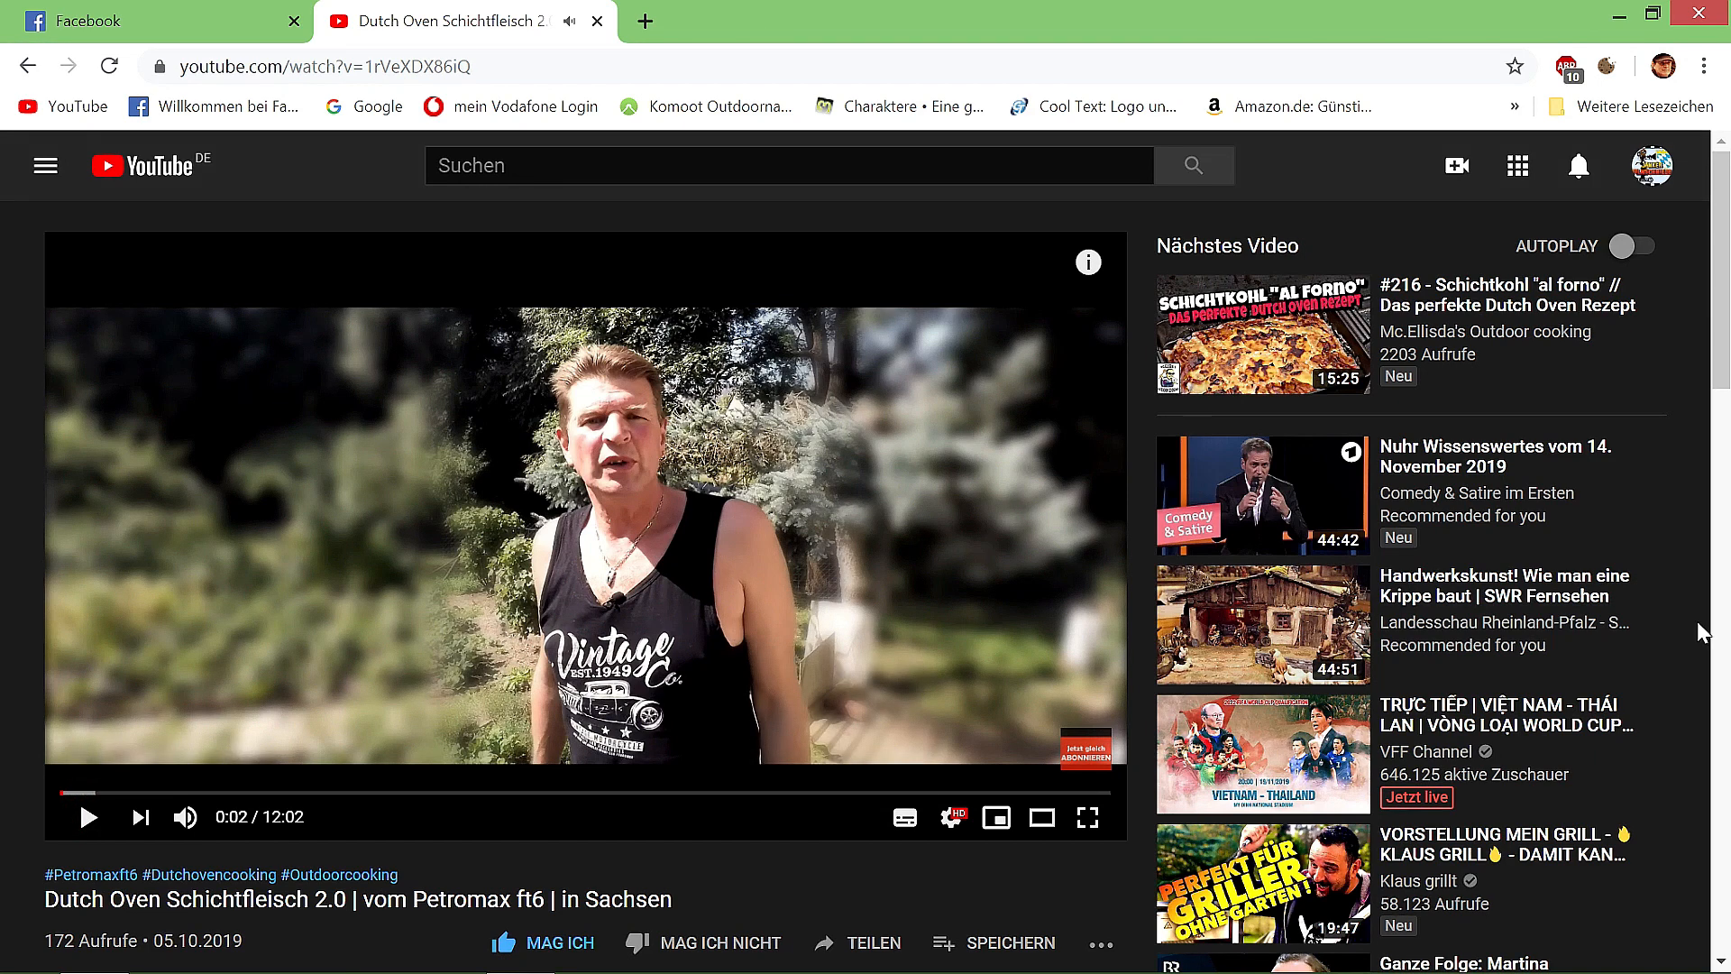
Step: Open the paused video's details for editing in YouTube Studio
scroll(1700, 631, down, 4)
scroll(1700, 631, up, 4)
scroll(586, 523, down, 5)
scroll(1037, 711, up, 1)
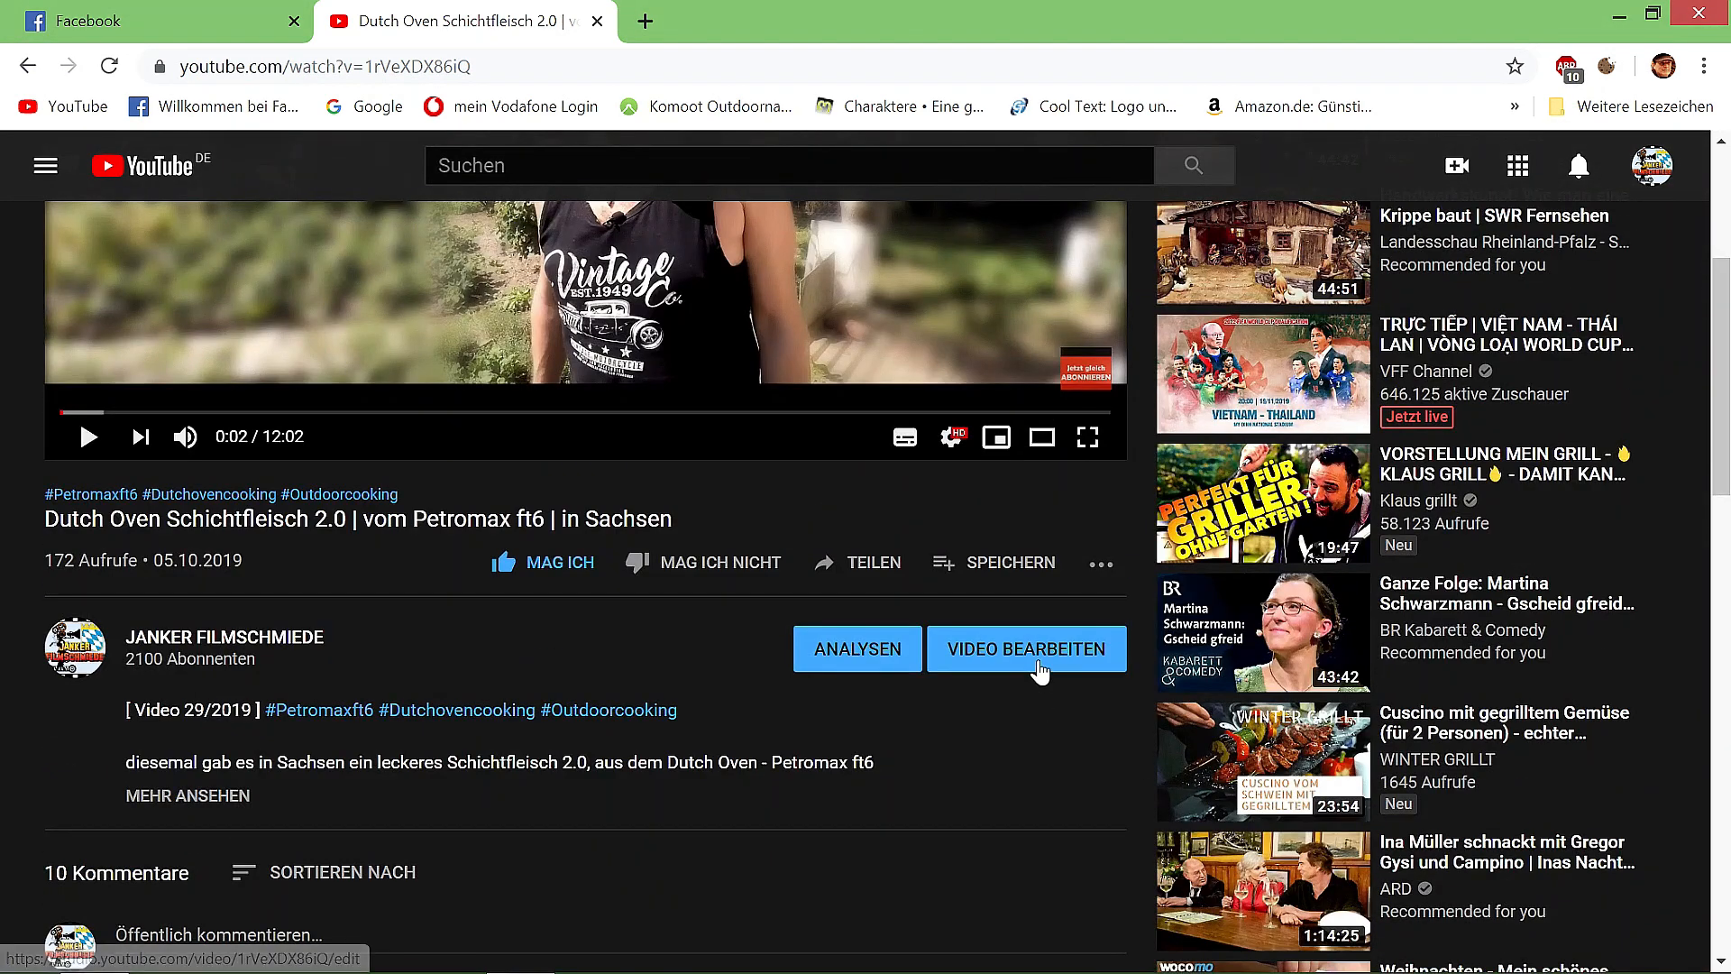
click(1039, 670)
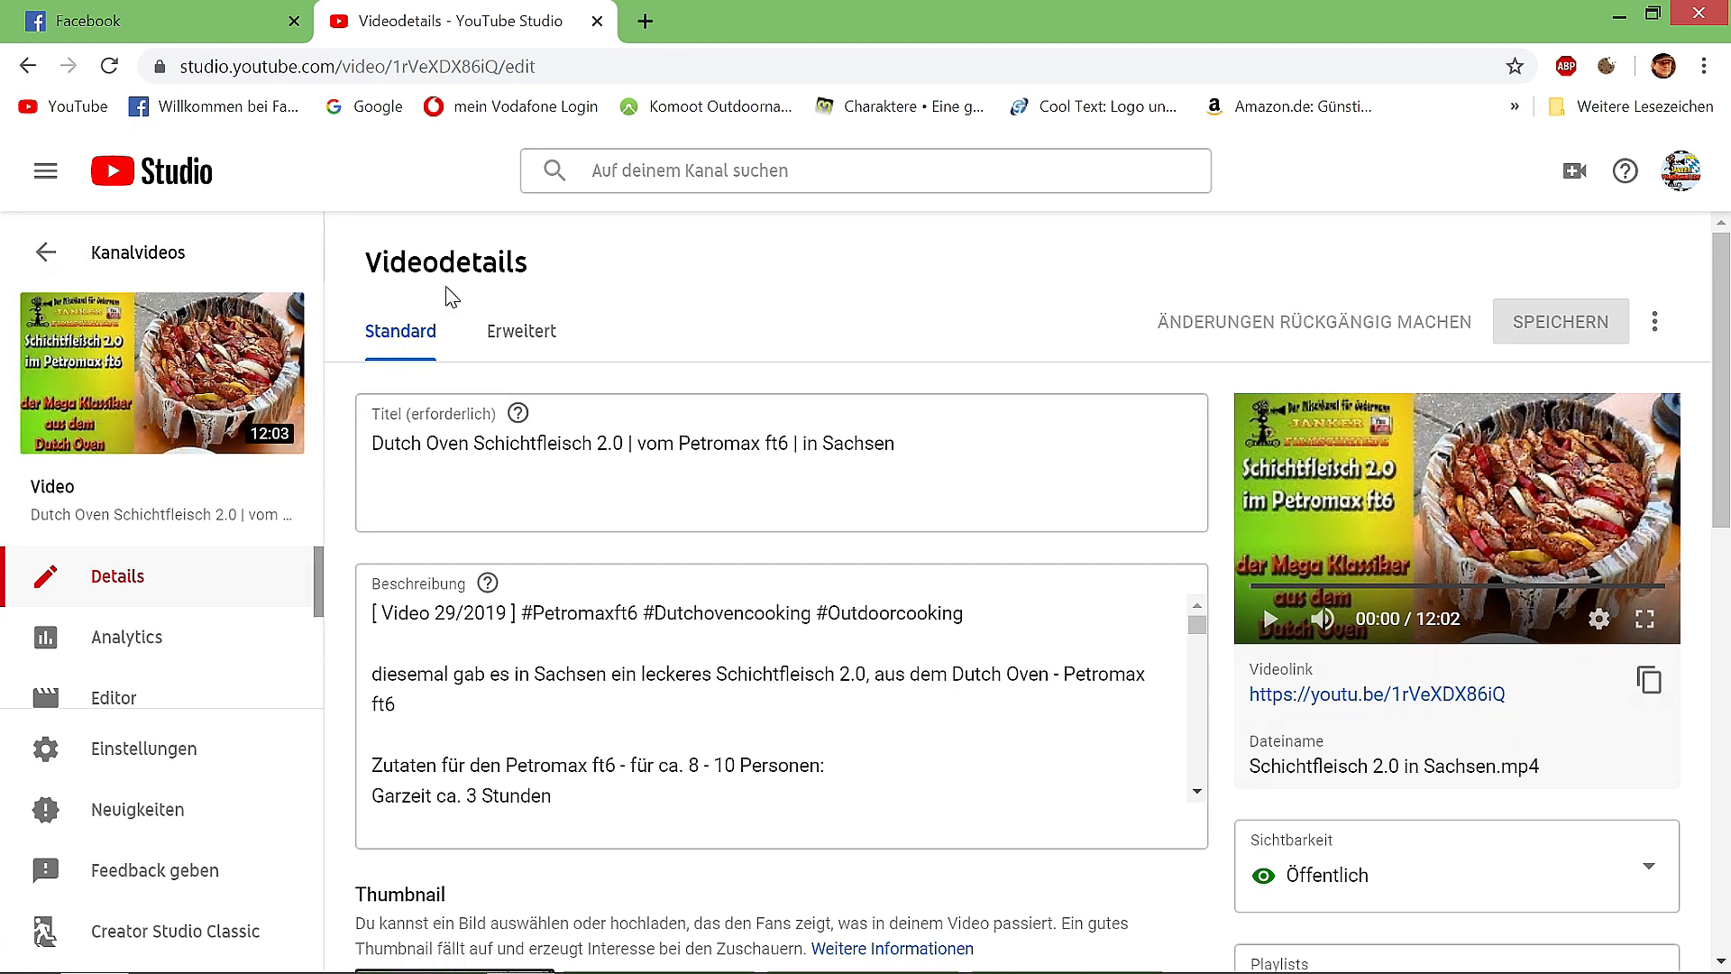
Step: Look over the video's details and open the video in the Video-Editor
scroll(1096, 529, down, 4)
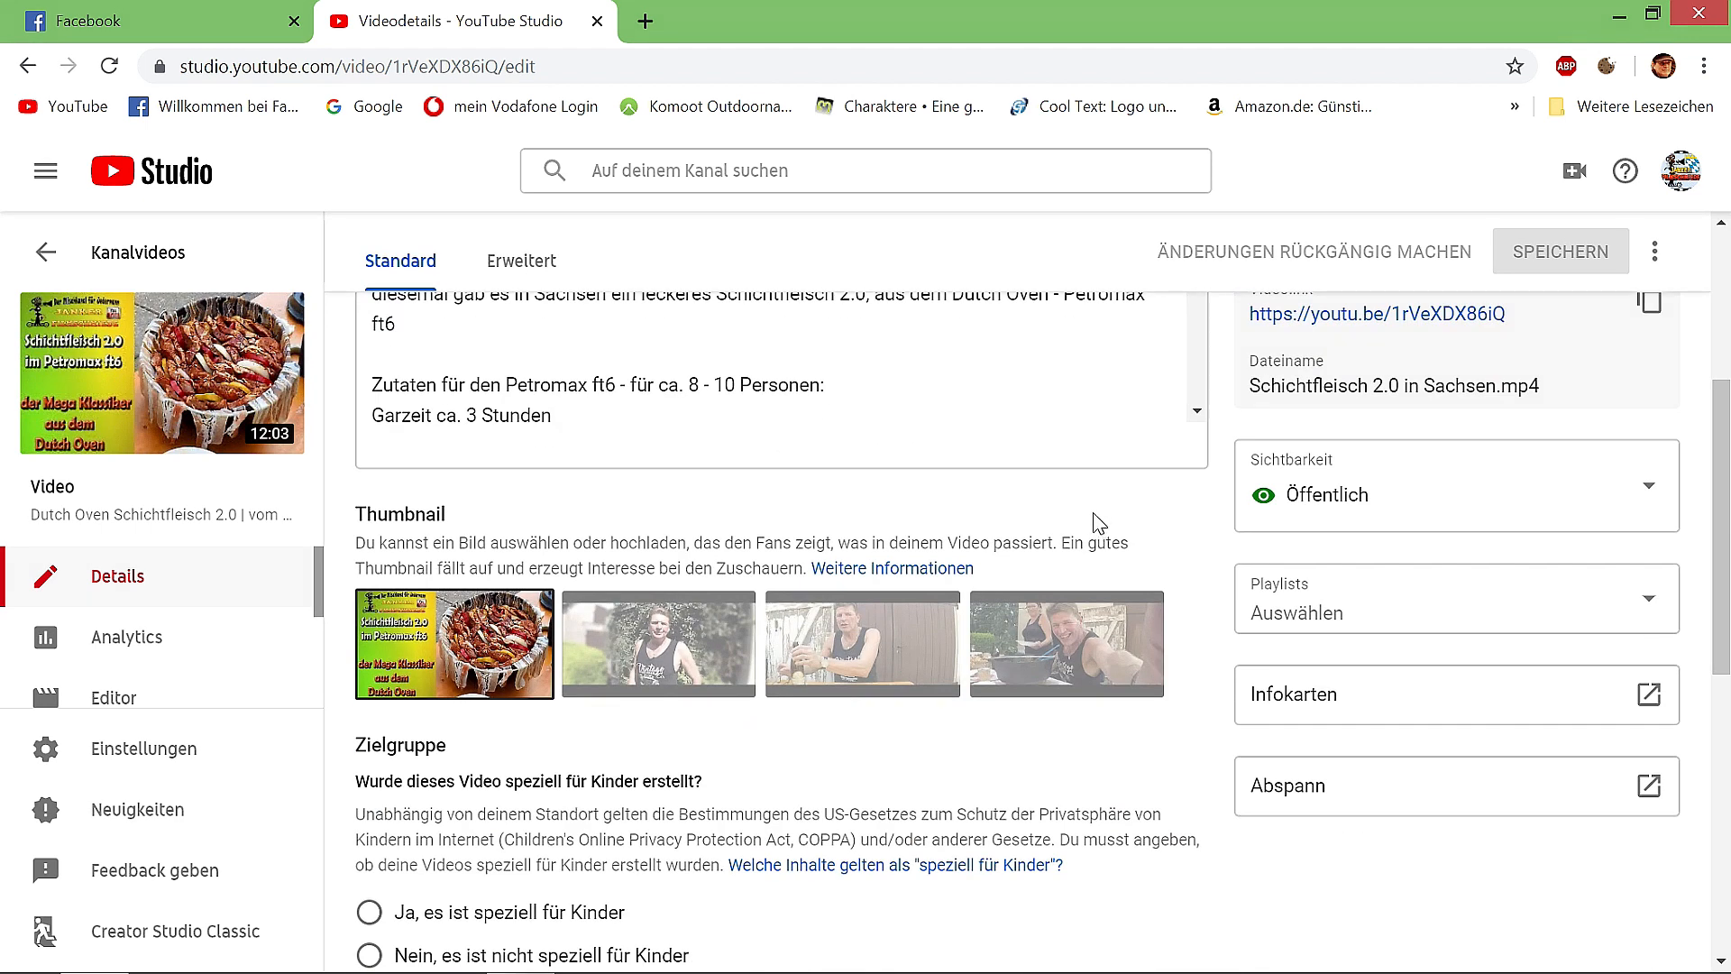
scroll(1094, 523, up, 2)
scroll(1096, 527, up, 2)
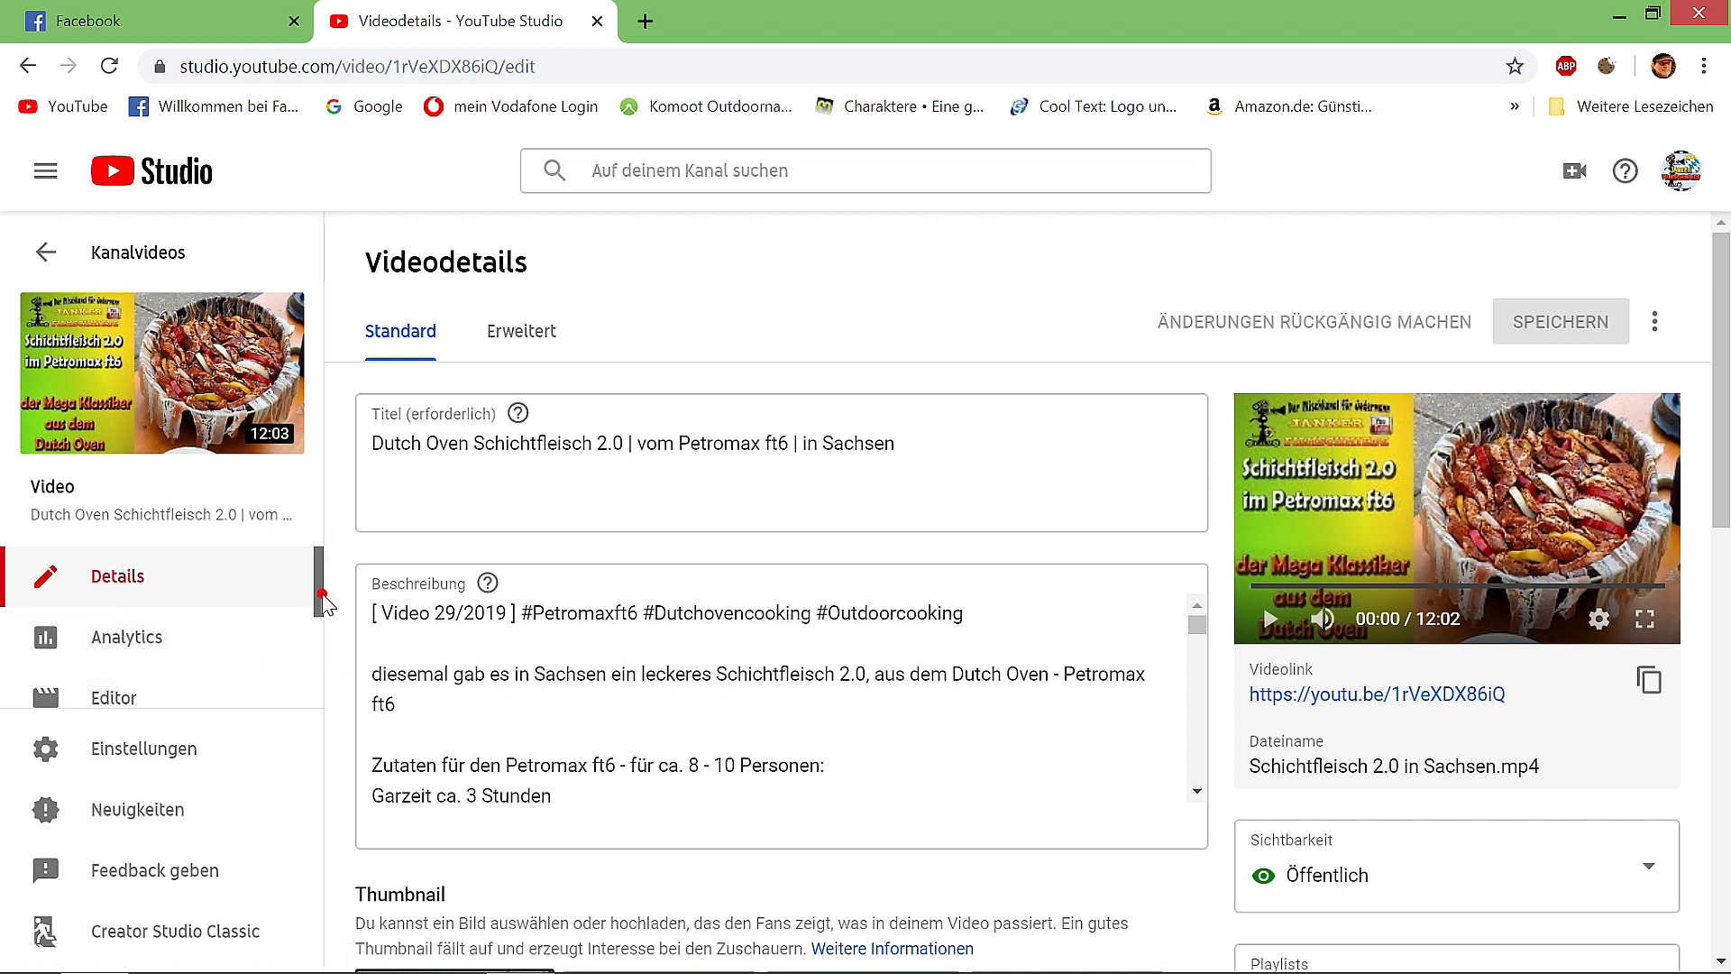
drag(322, 594, 322, 625)
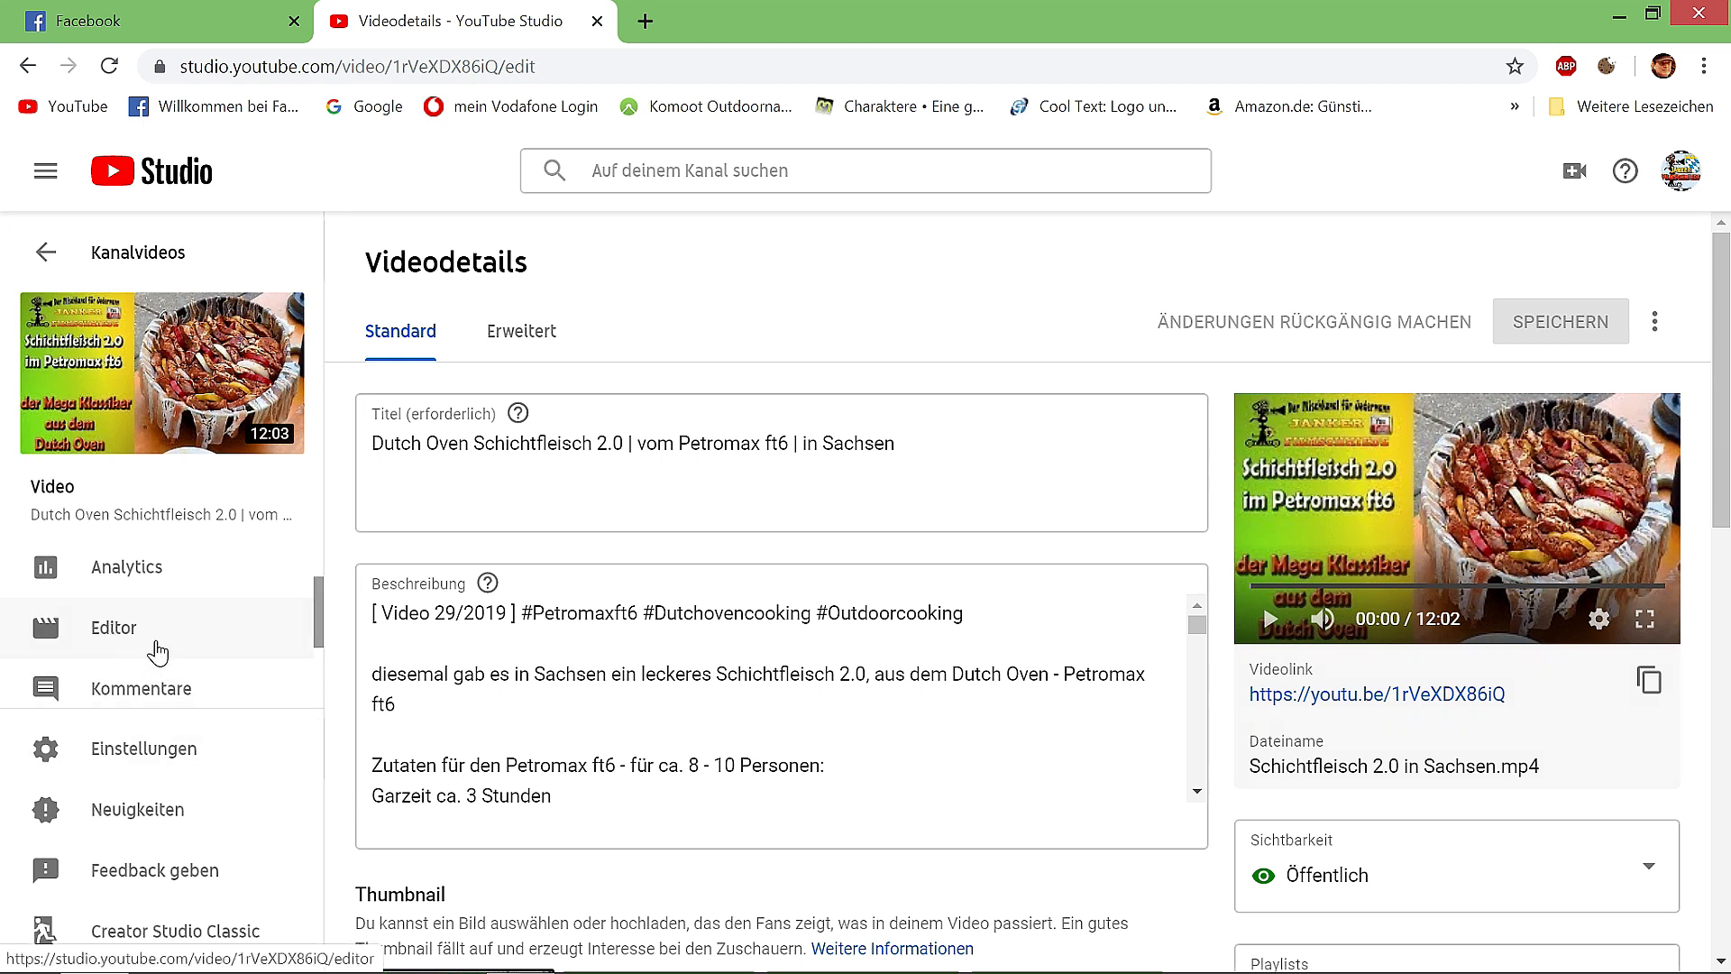
click(155, 639)
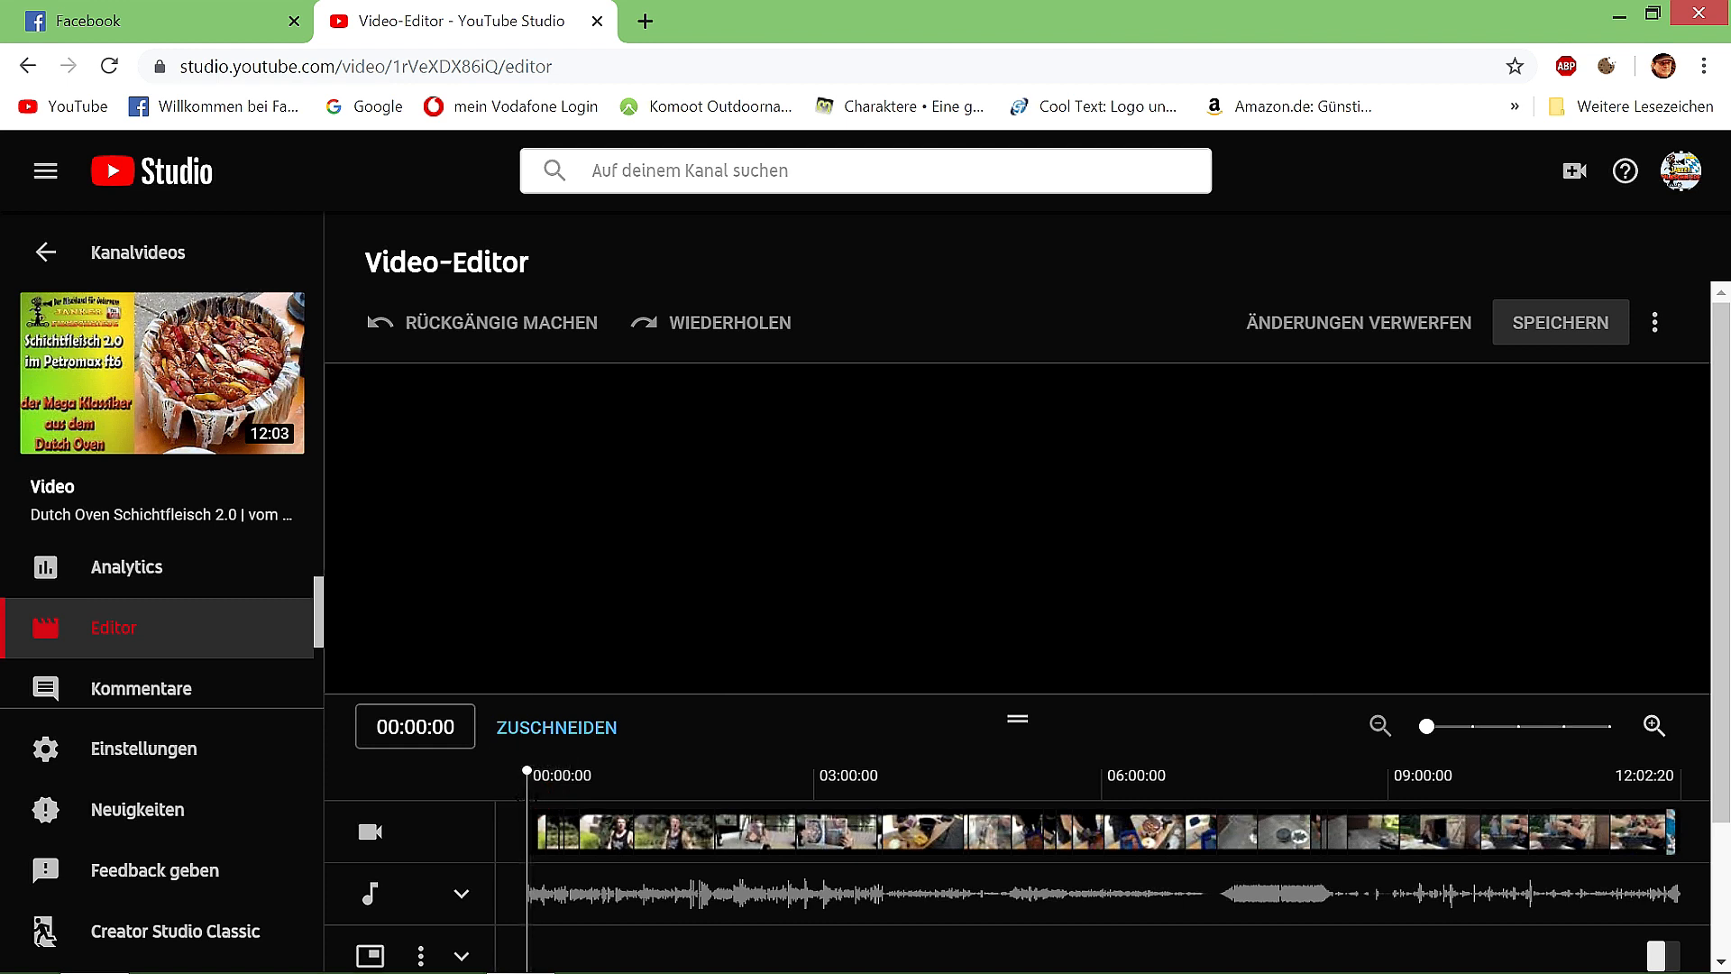
Step: Move the playhead to 01:17:01 and play a short stretch of the footage from there
drag(527, 798, 649, 802)
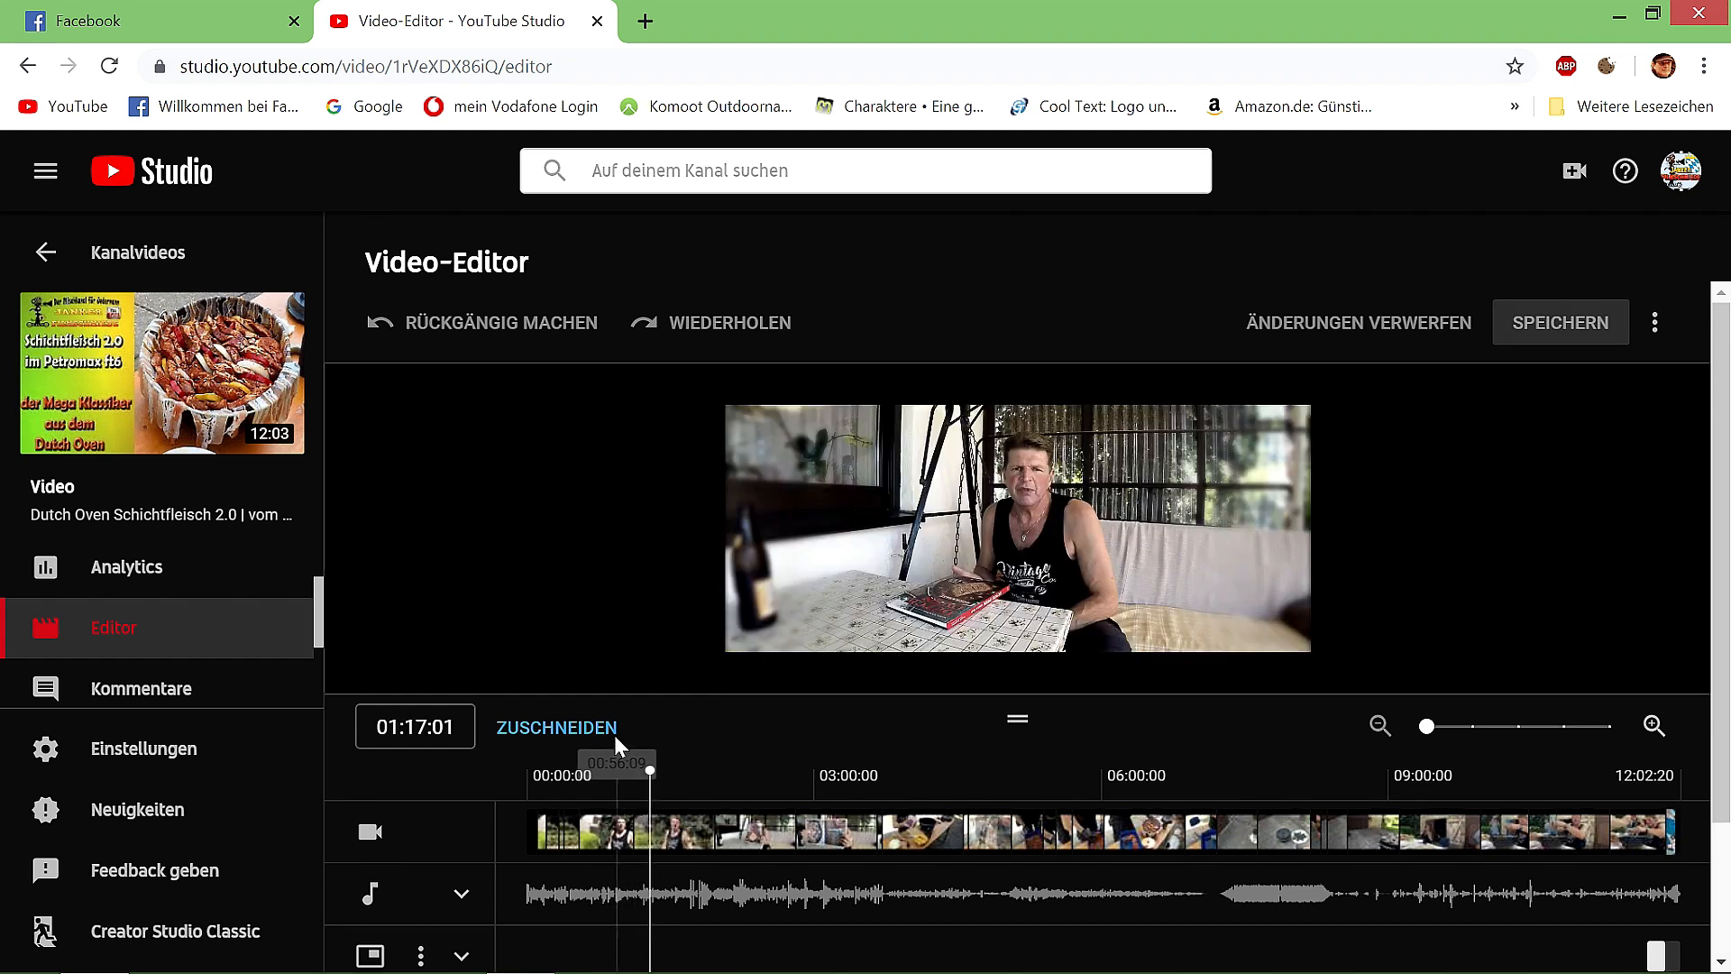
mouse_move(912, 667)
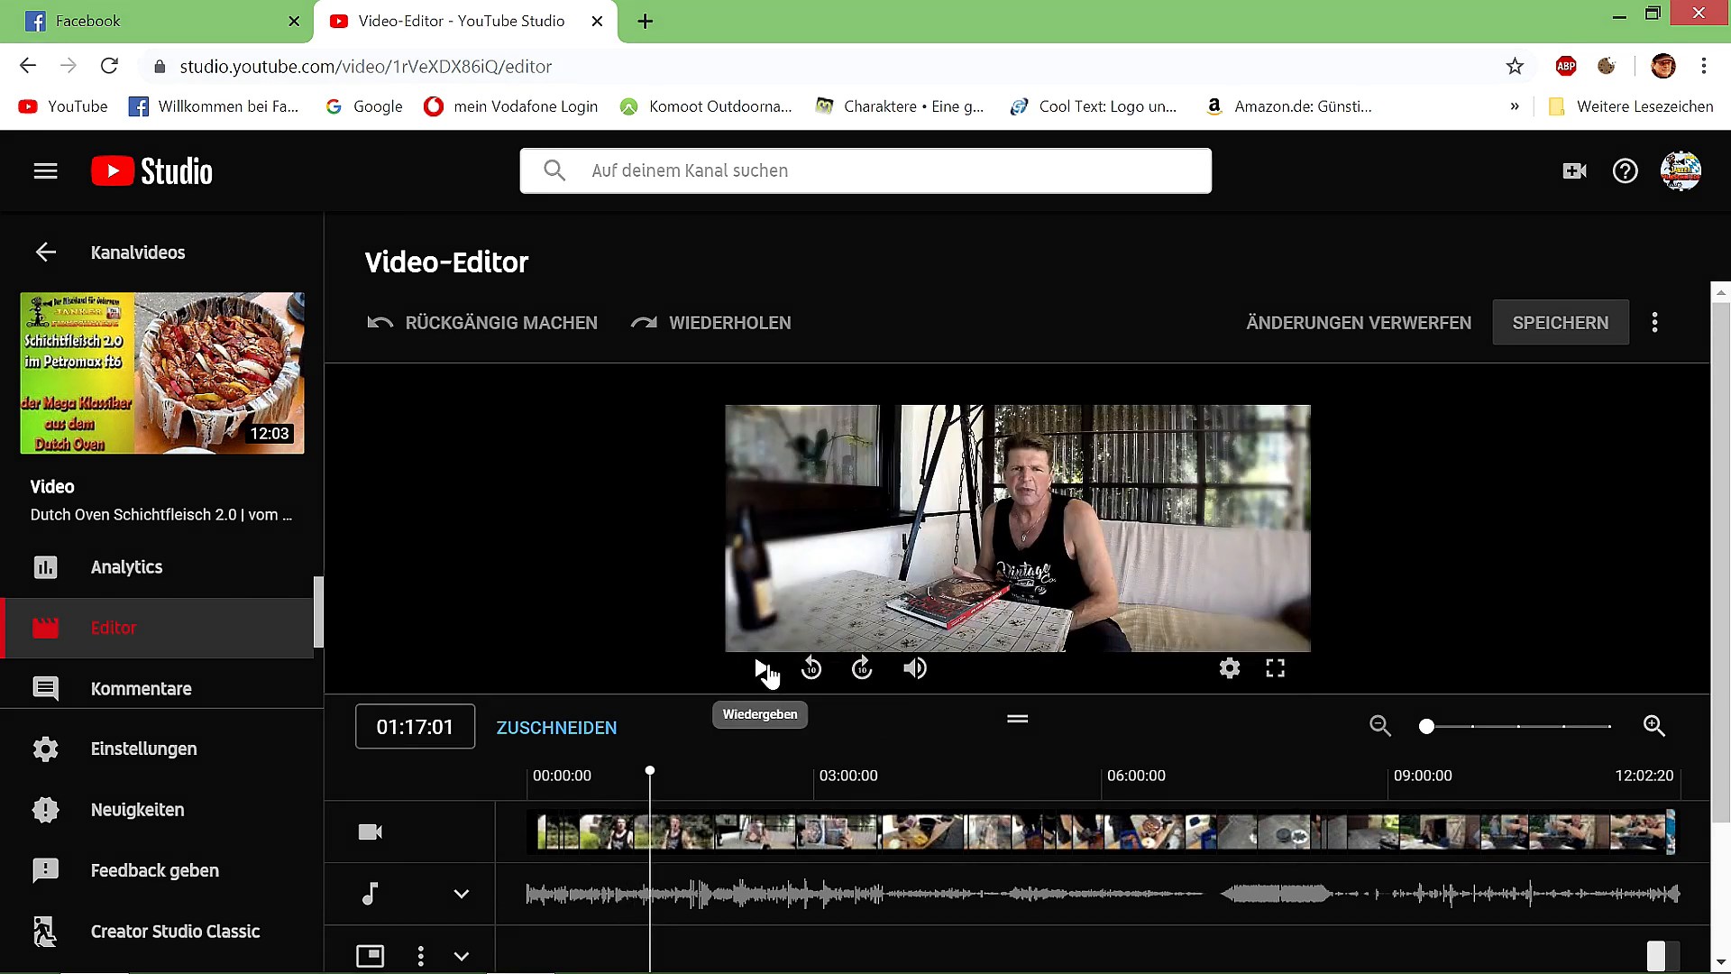
click(762, 669)
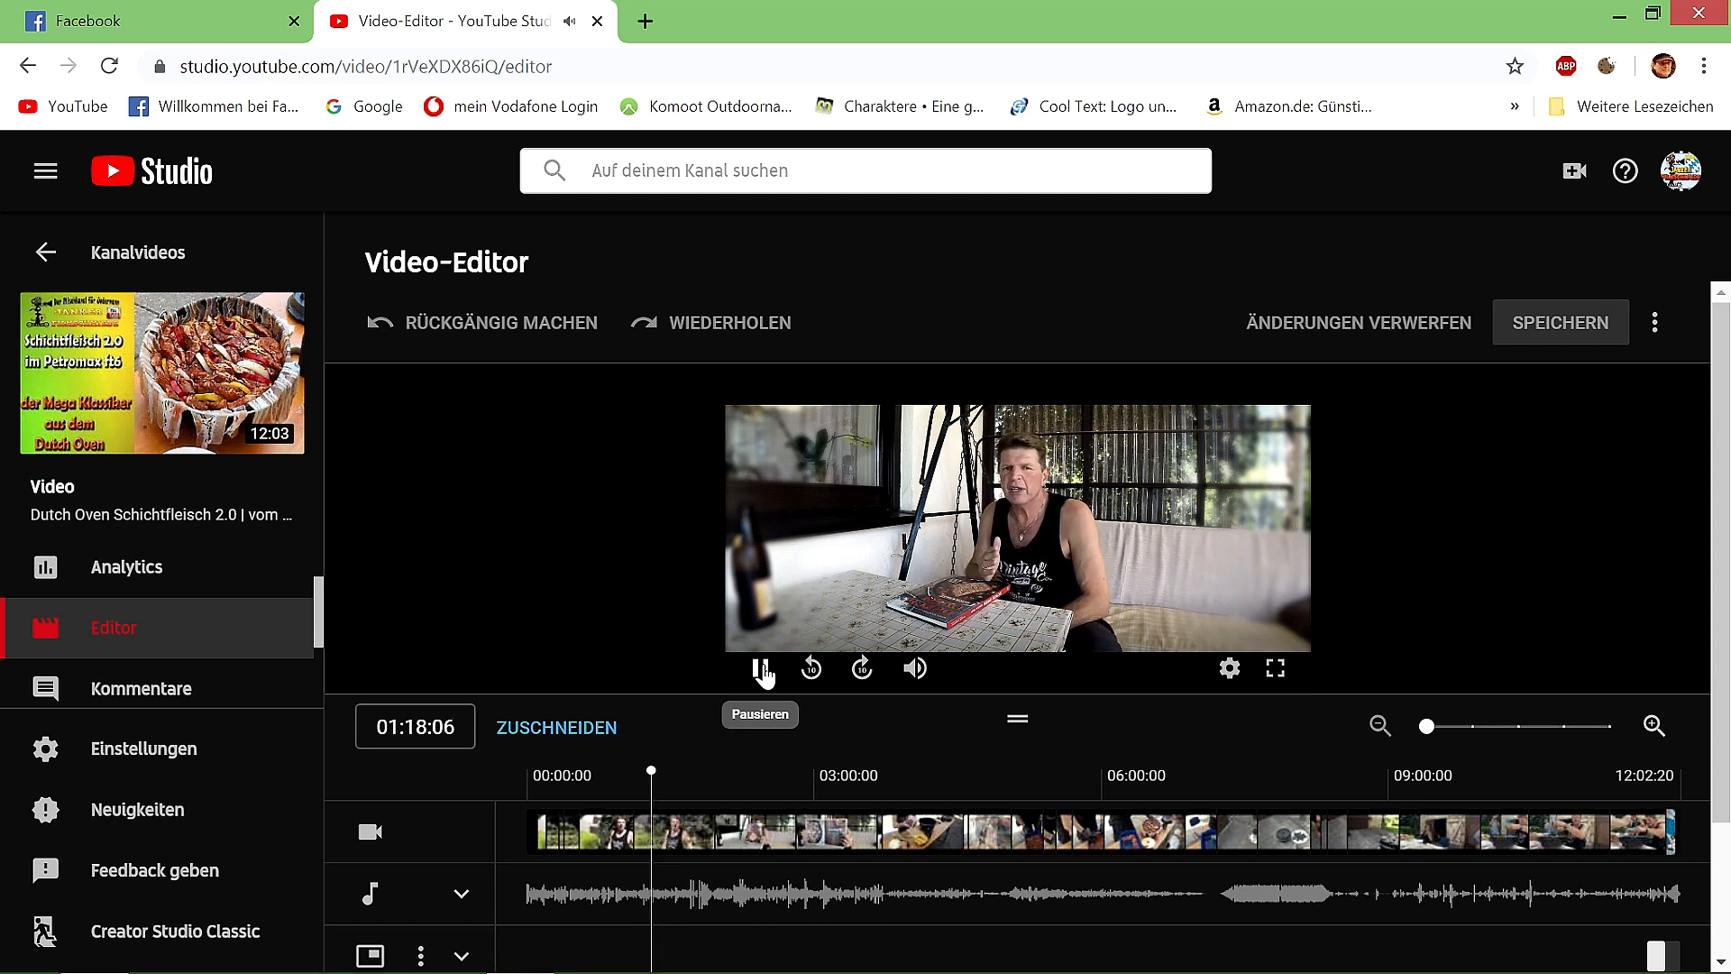
click(761, 669)
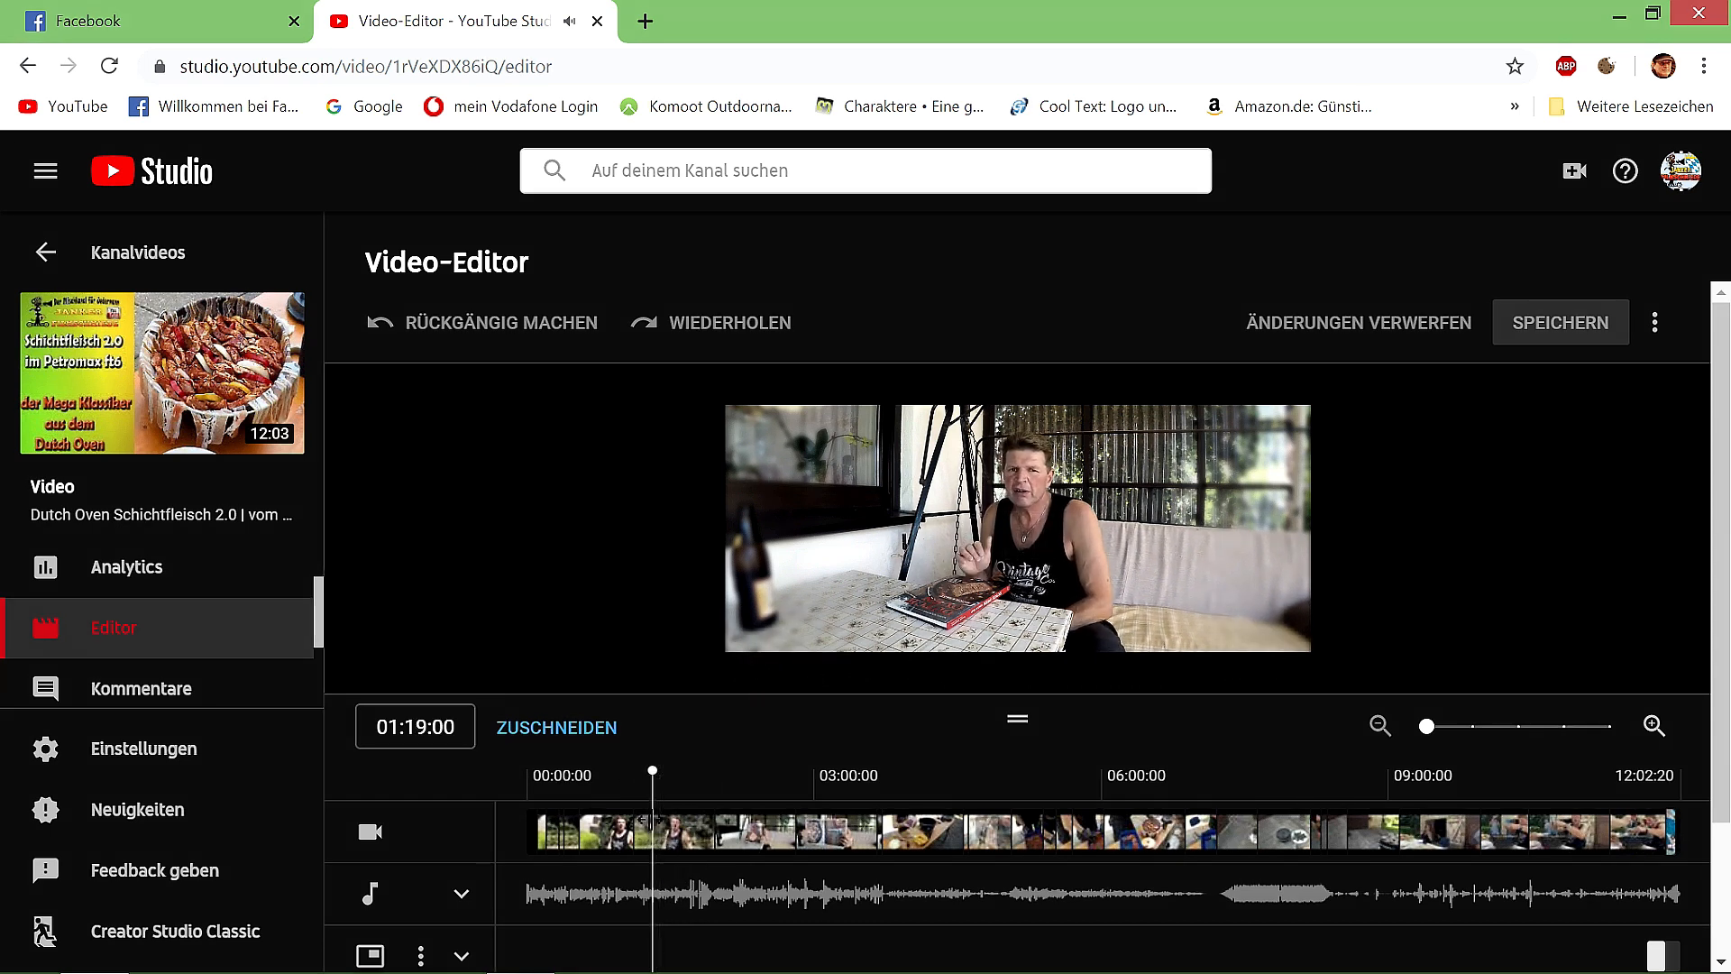
Step: Position the playhead at the scene transition at 01:13:08, start trimming and split the clip there
click(641, 834)
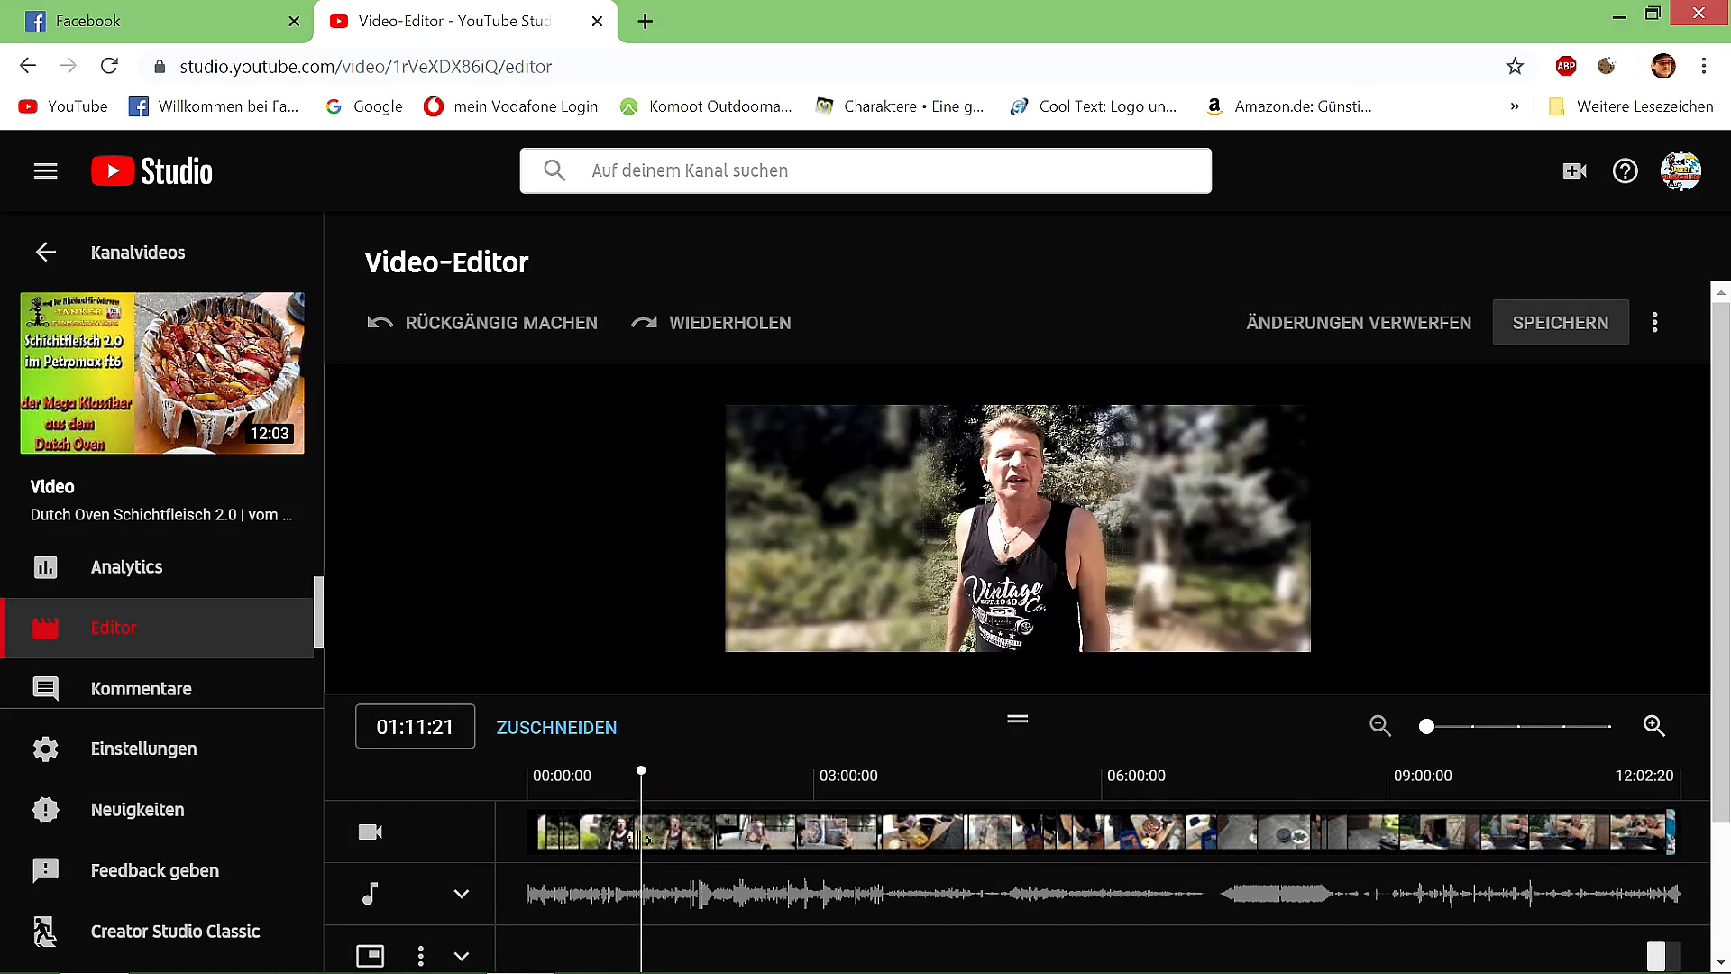
click(763, 670)
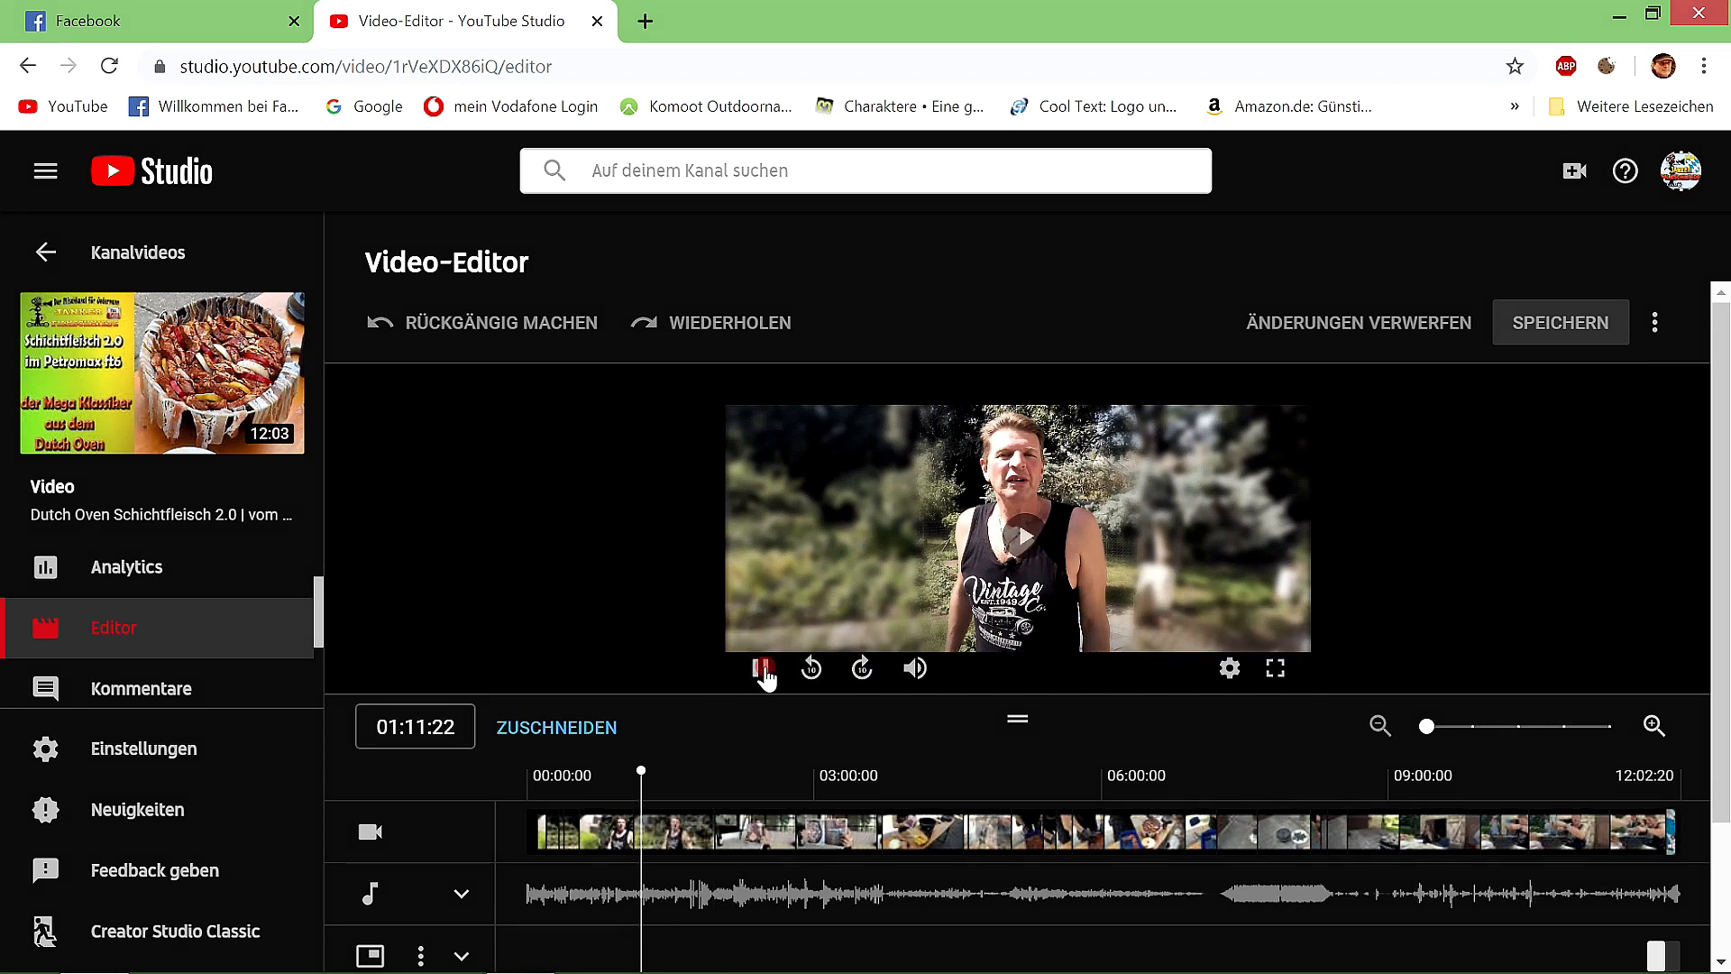
click(762, 670)
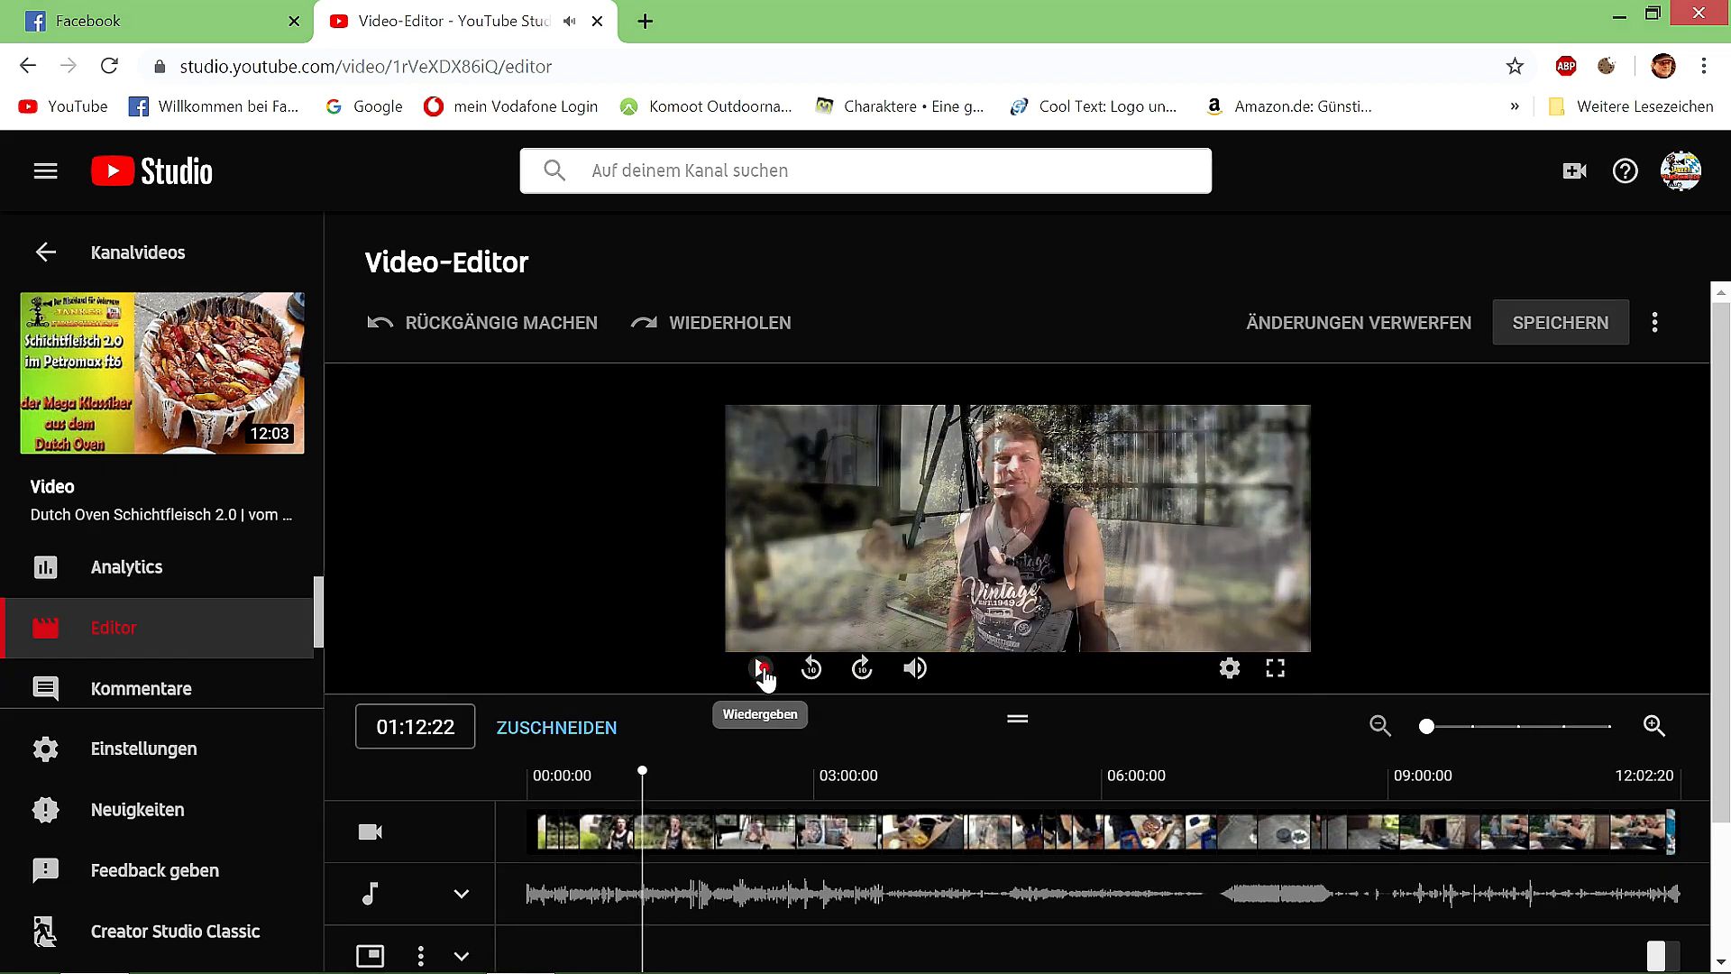
click(763, 670)
click(763, 670)
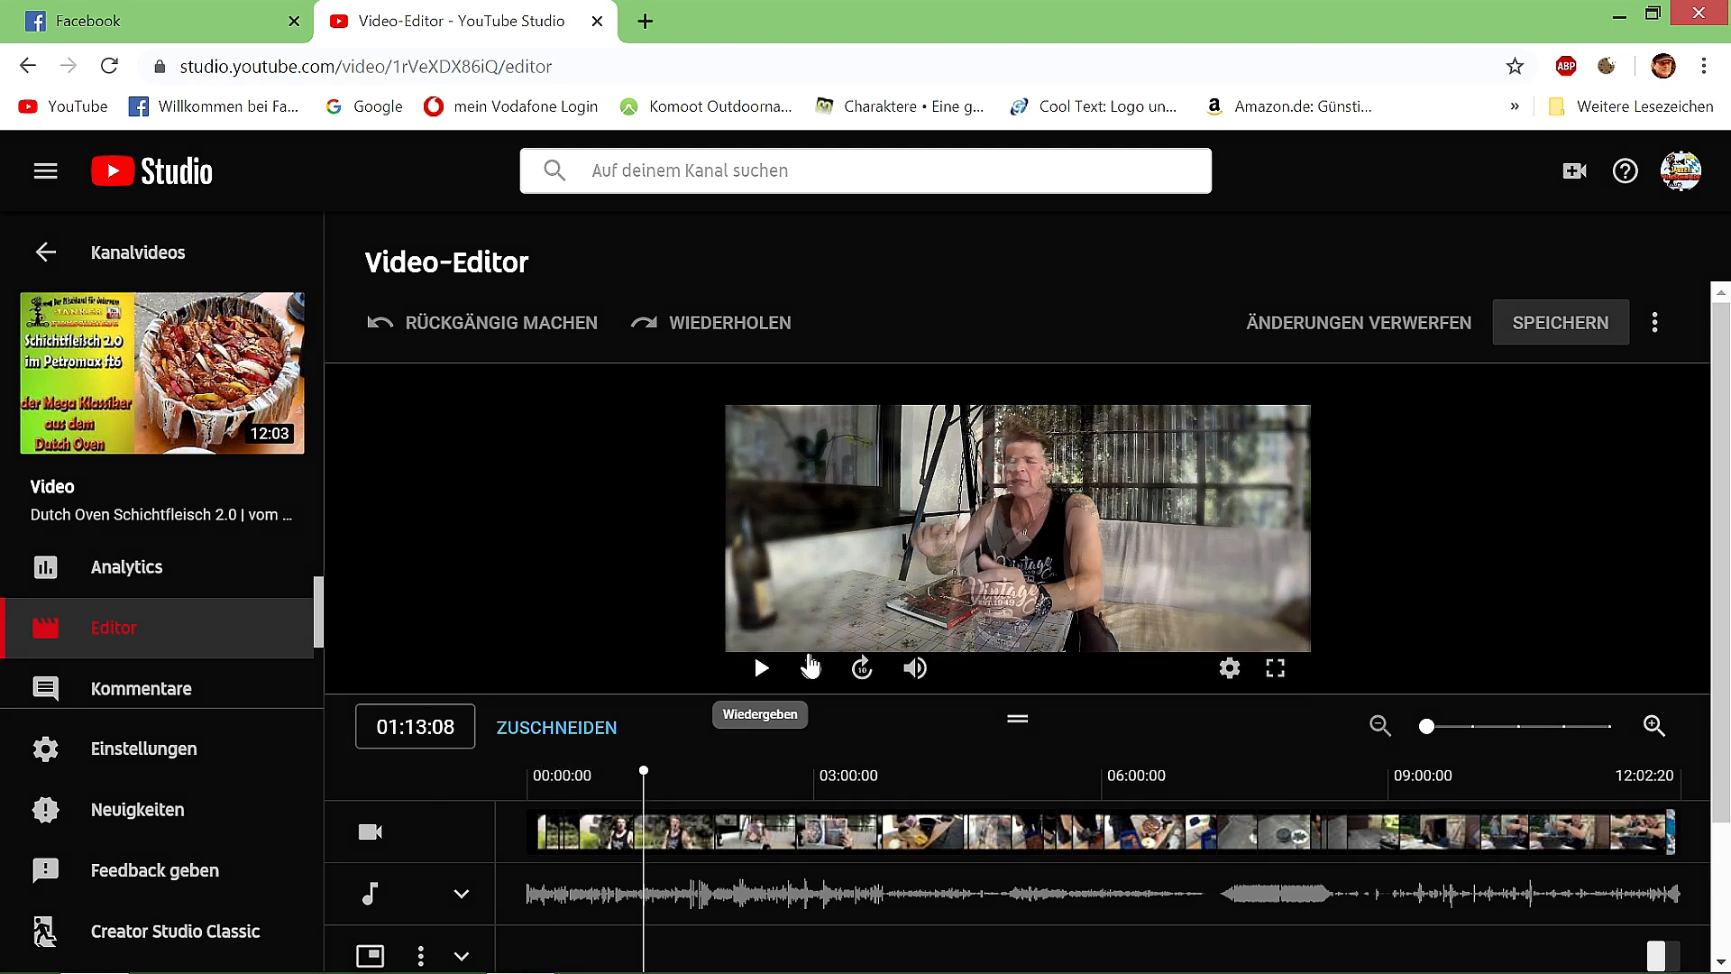
click(574, 733)
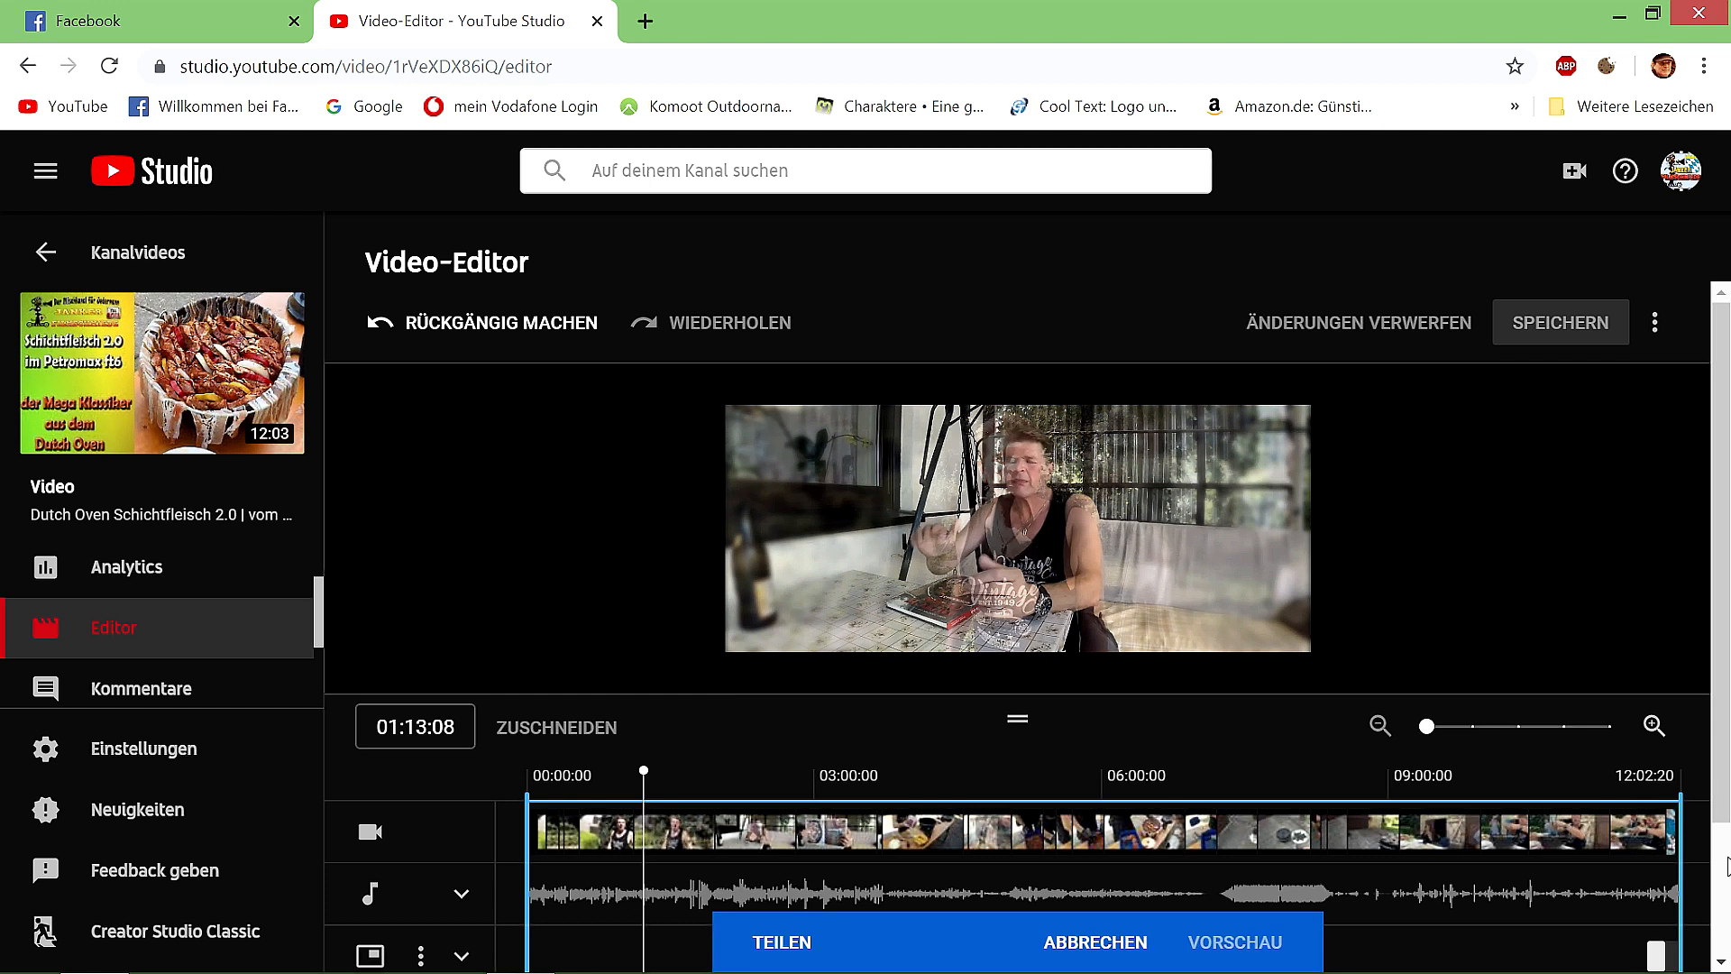
click(775, 951)
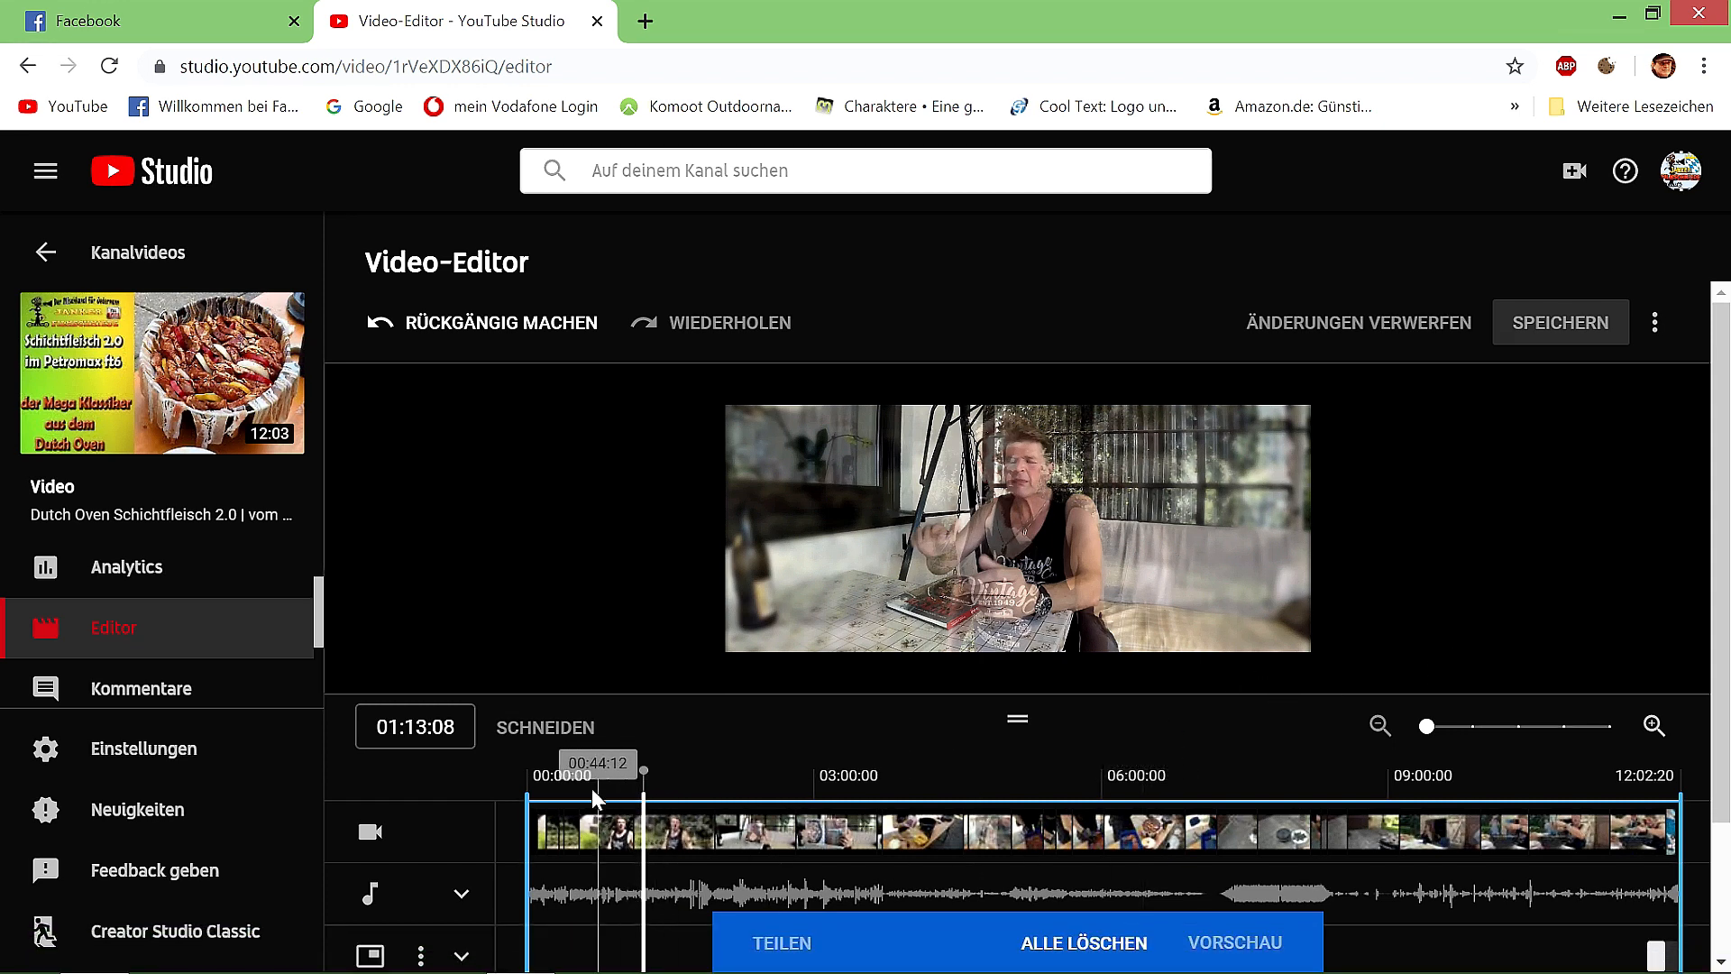
Step: Play the footage on to 01:21:08 and mark the section from the split to that point for removal
mouse_move(721, 666)
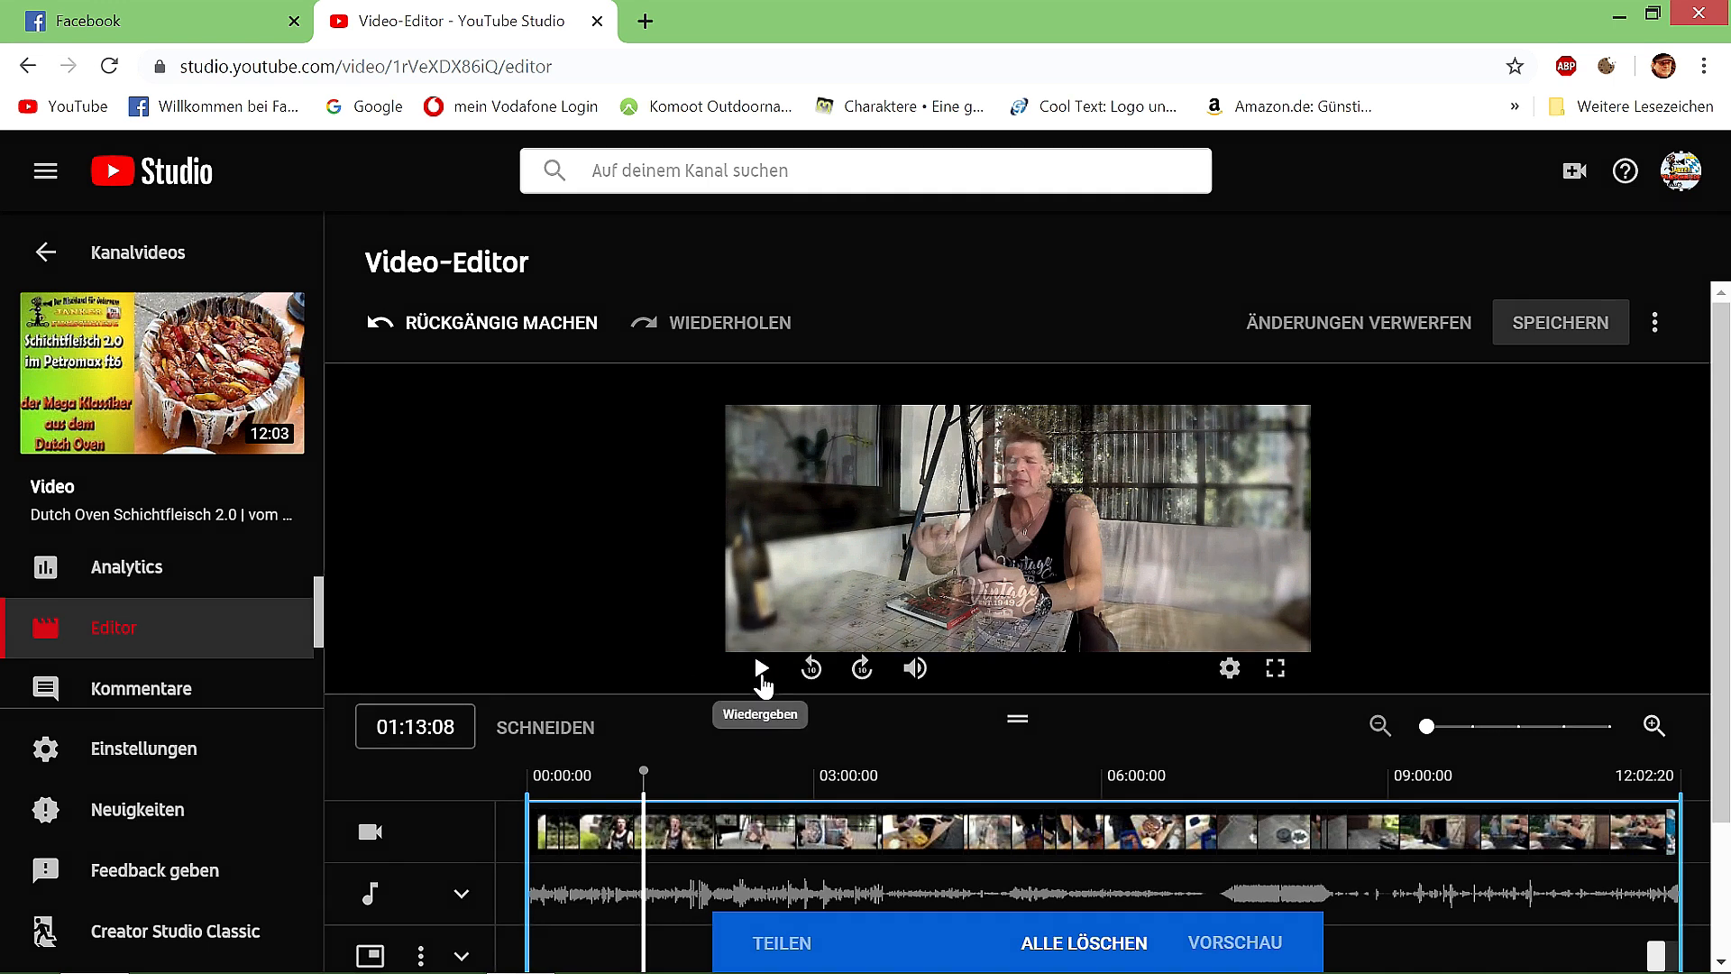
click(762, 672)
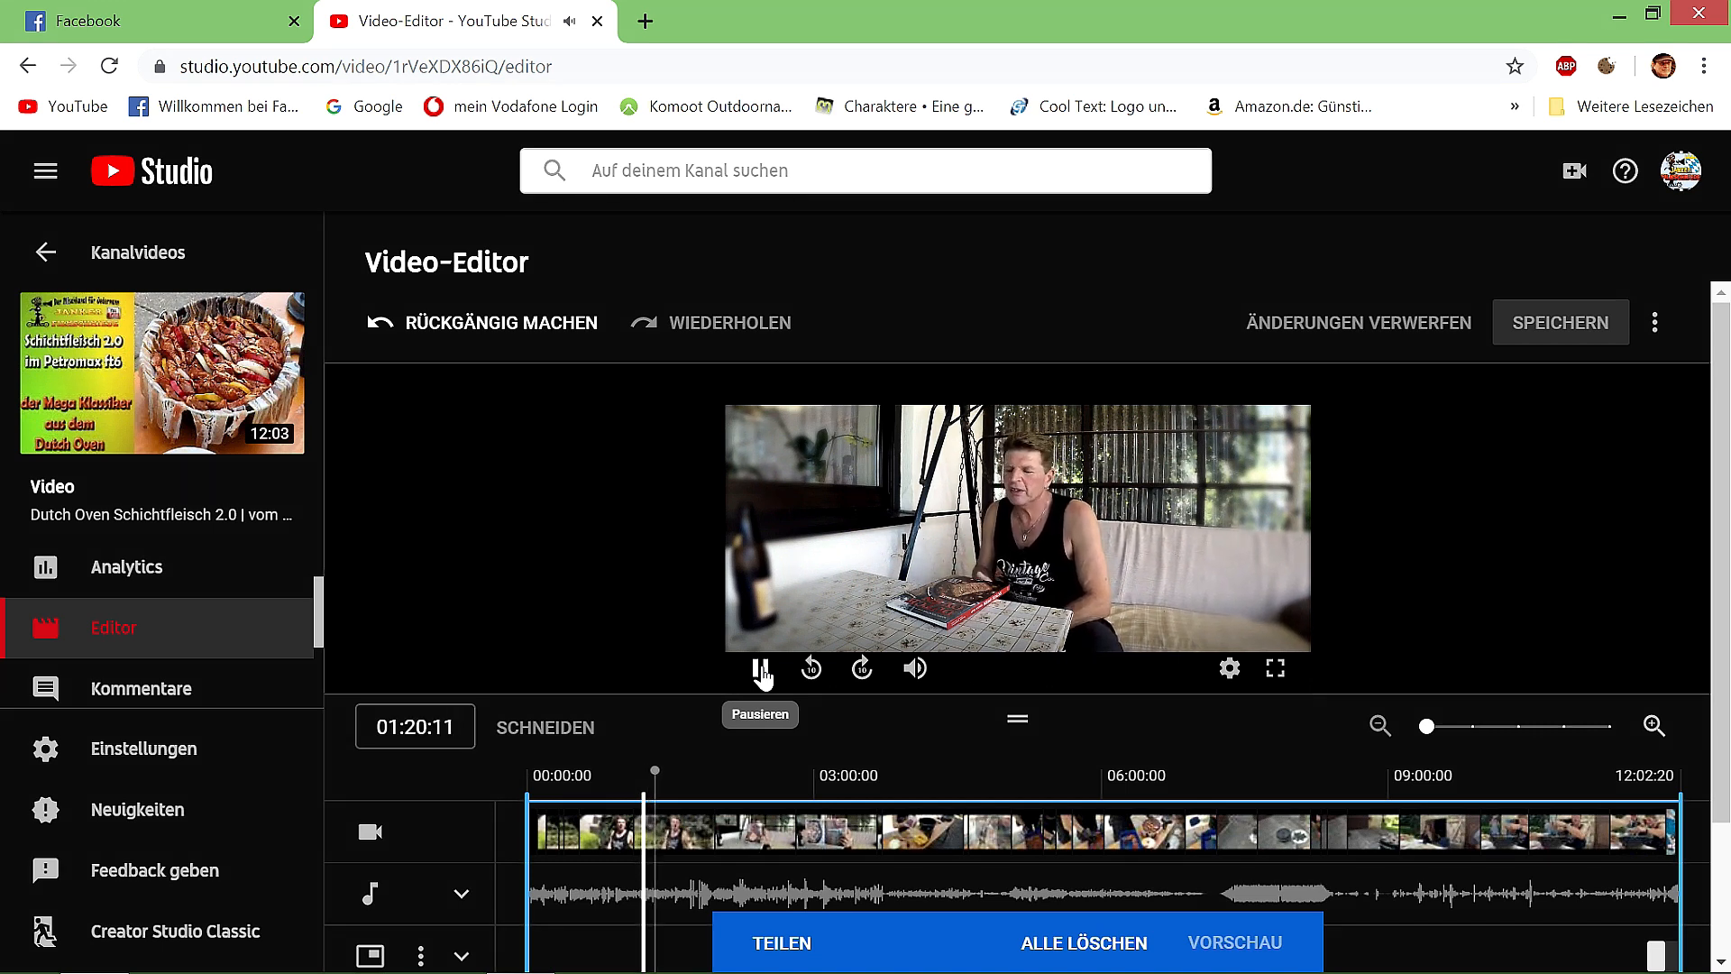
click(762, 672)
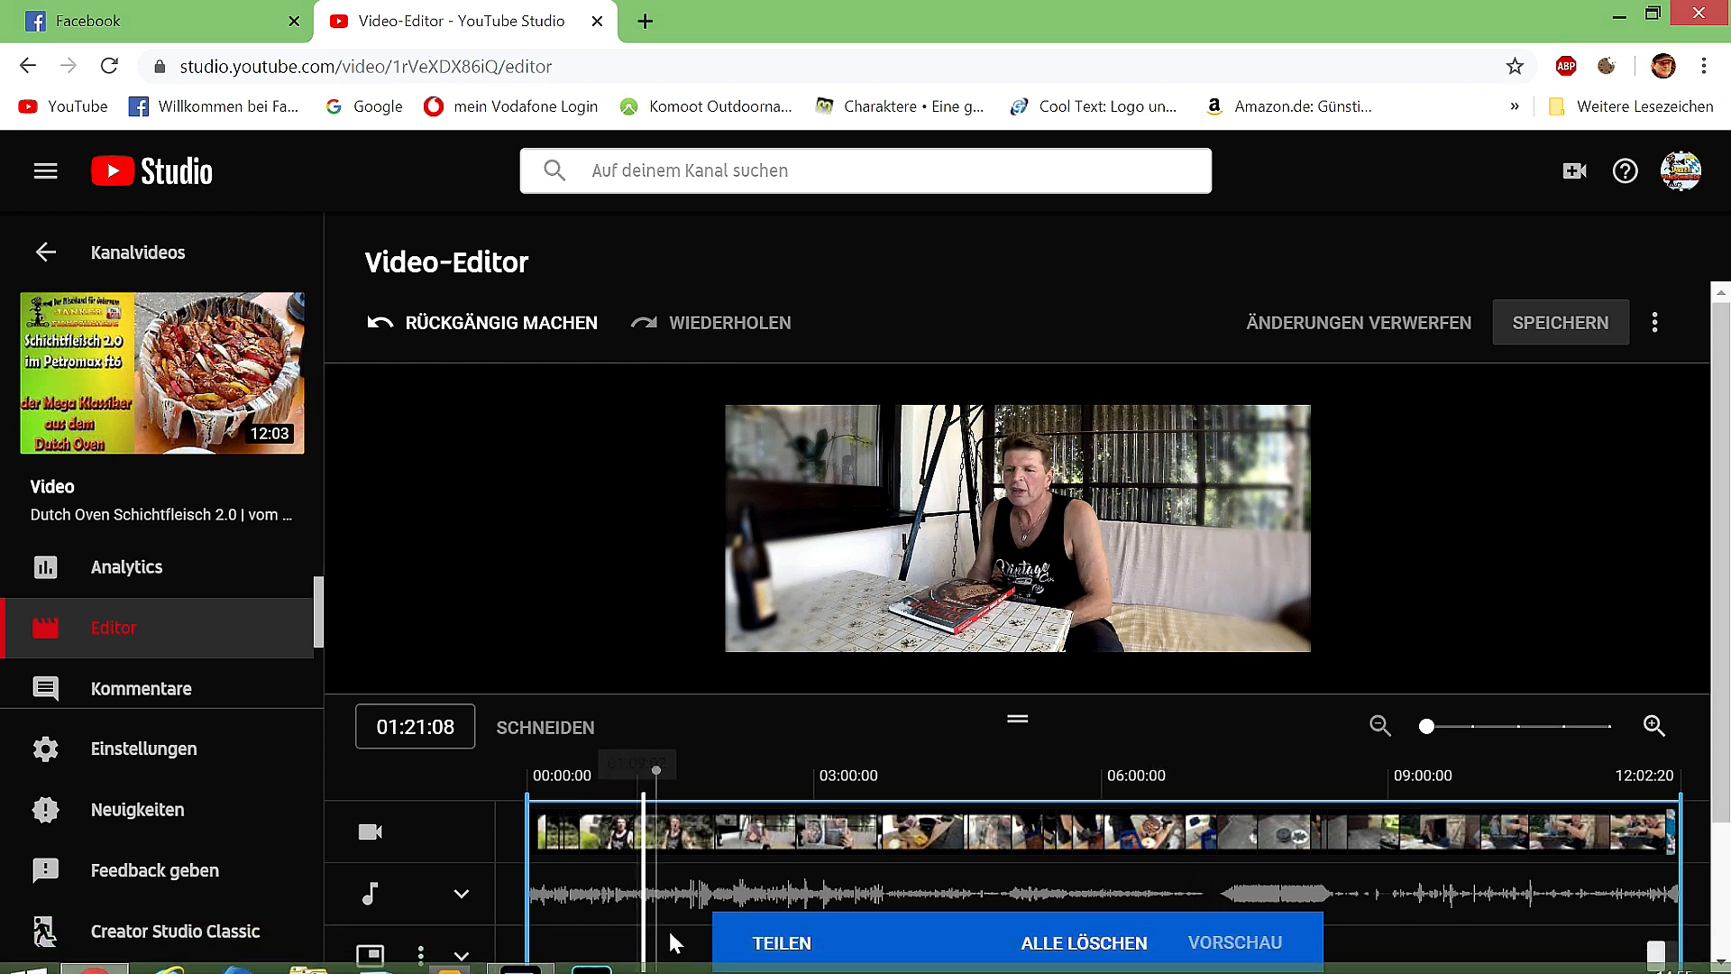
click(646, 874)
drag(652, 875, 658, 876)
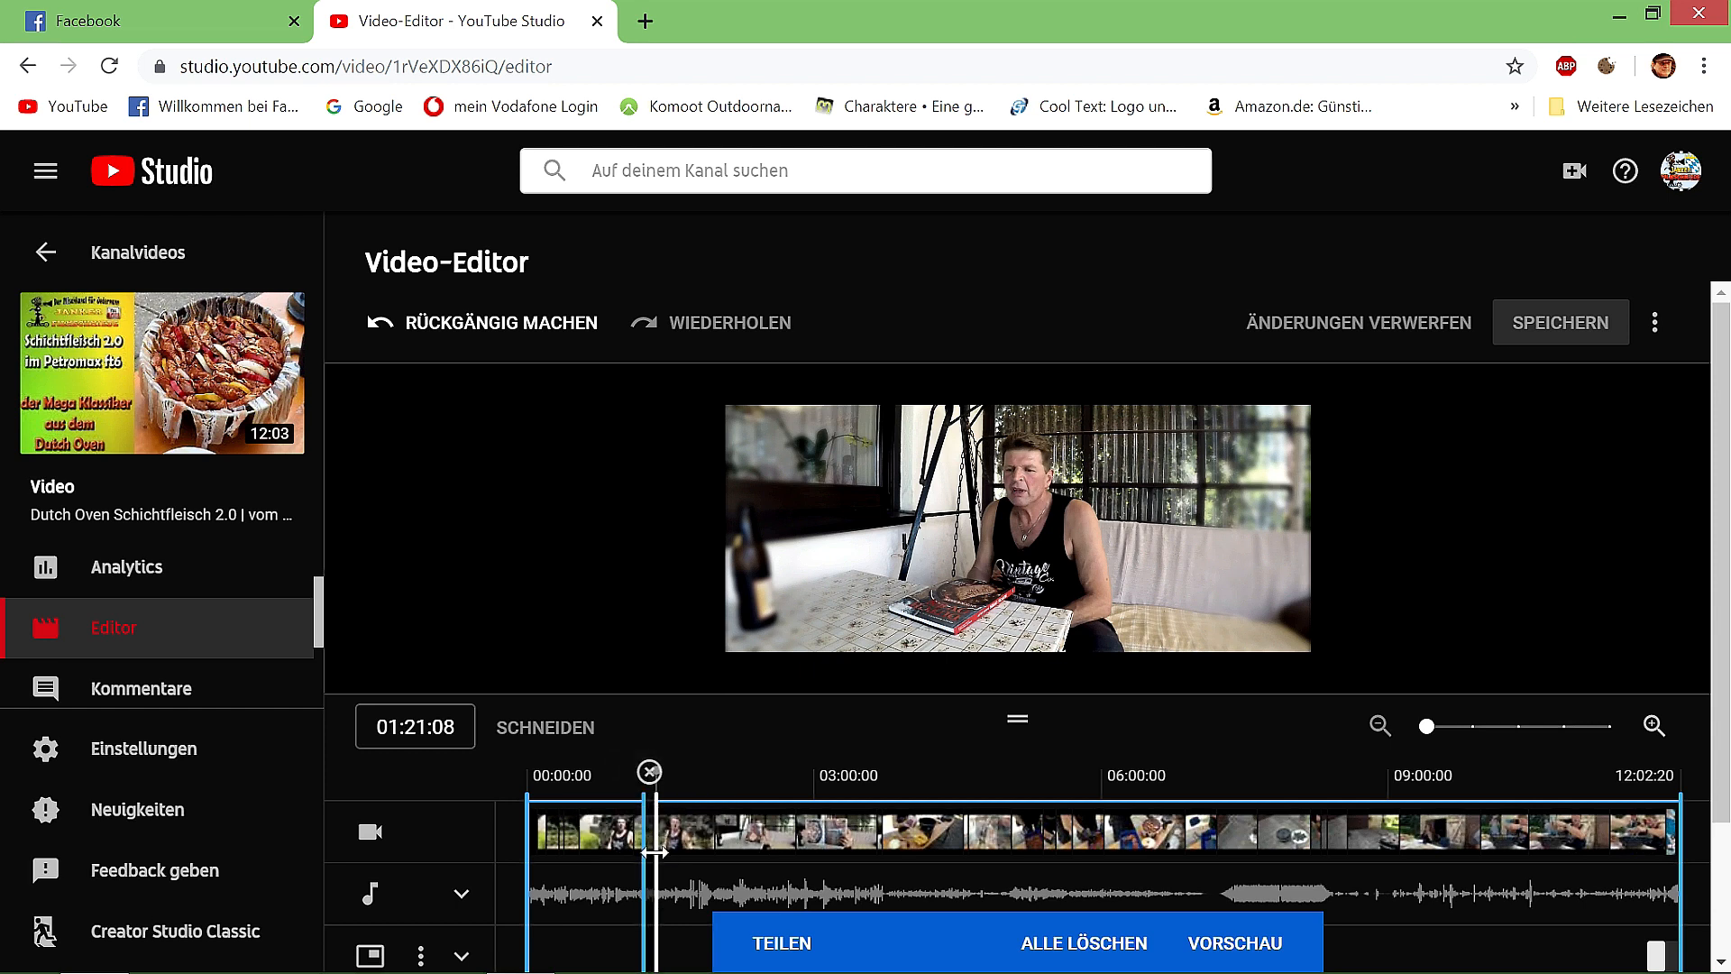
drag(654, 845, 656, 869)
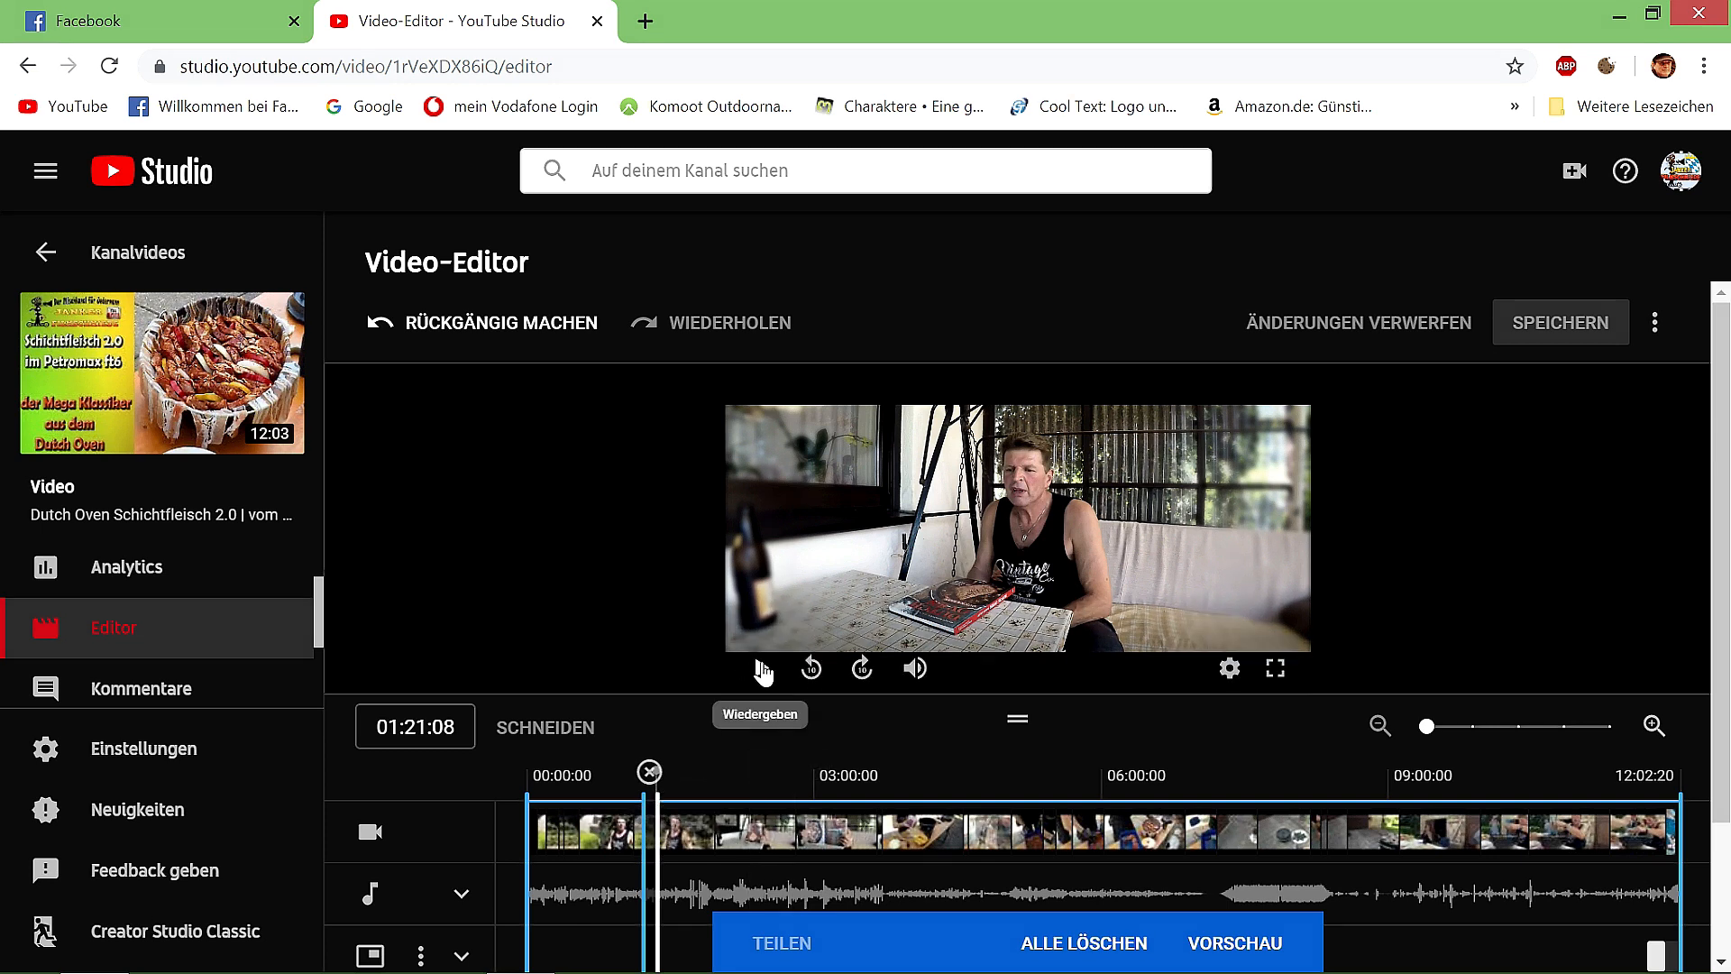
Step: Play the footage on to 01:25:05, preview the cut, and discard all changes made in the editor
click(762, 668)
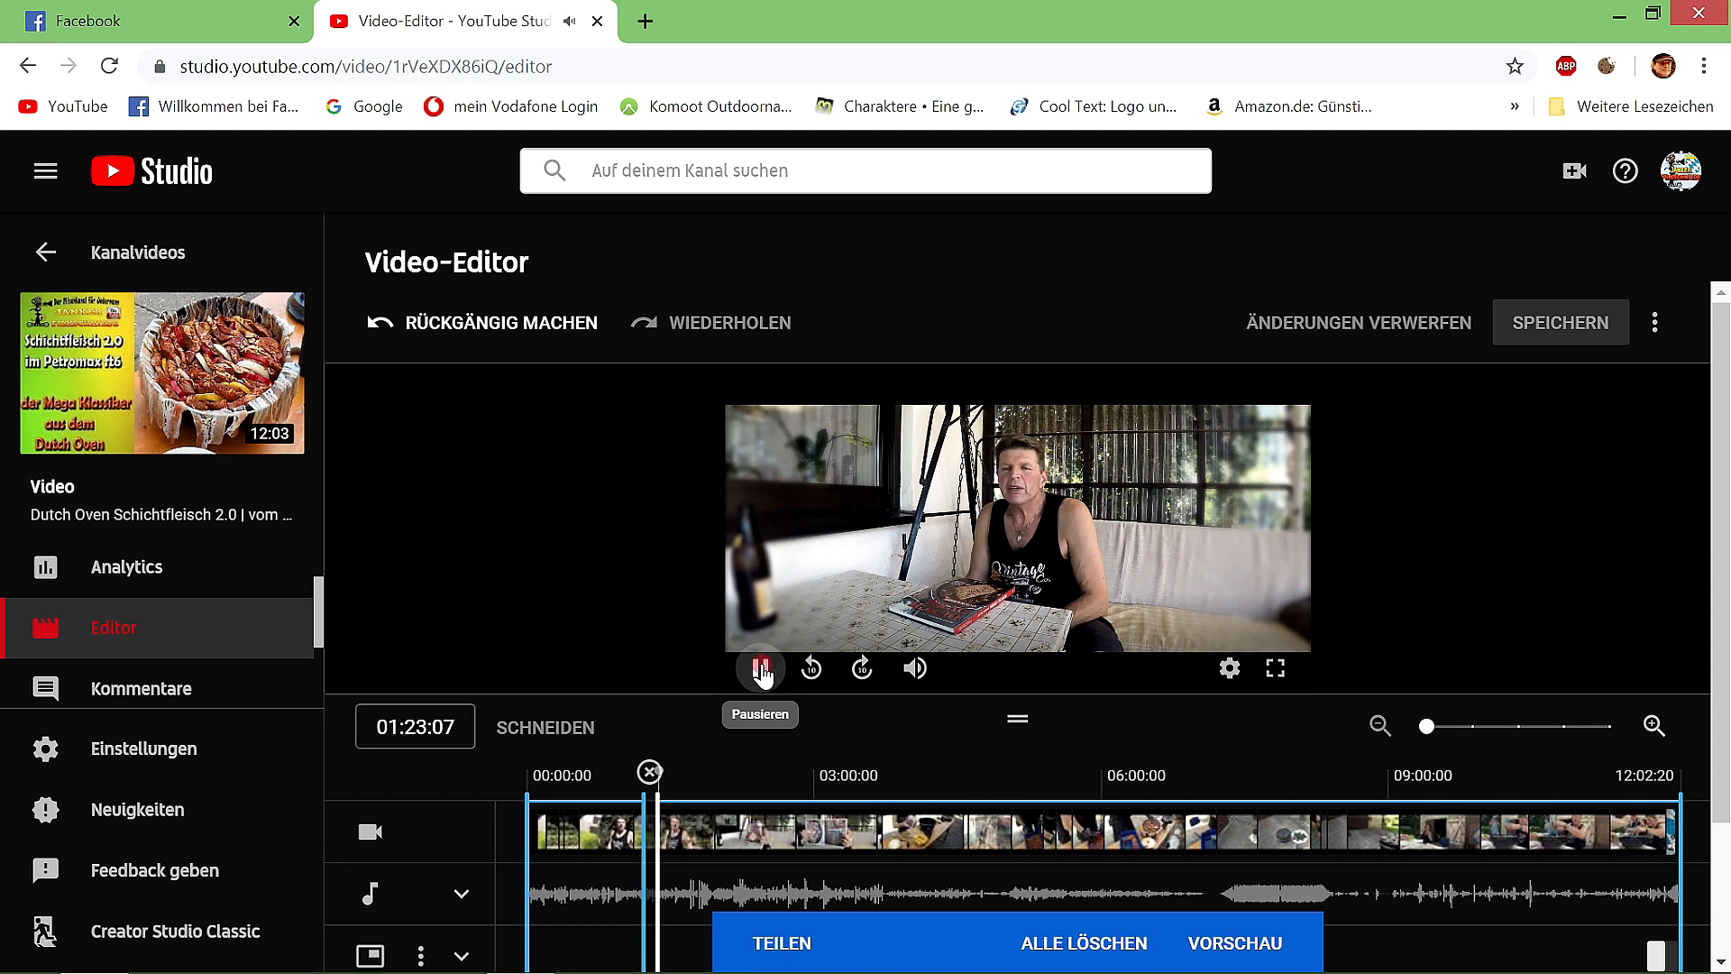
click(762, 668)
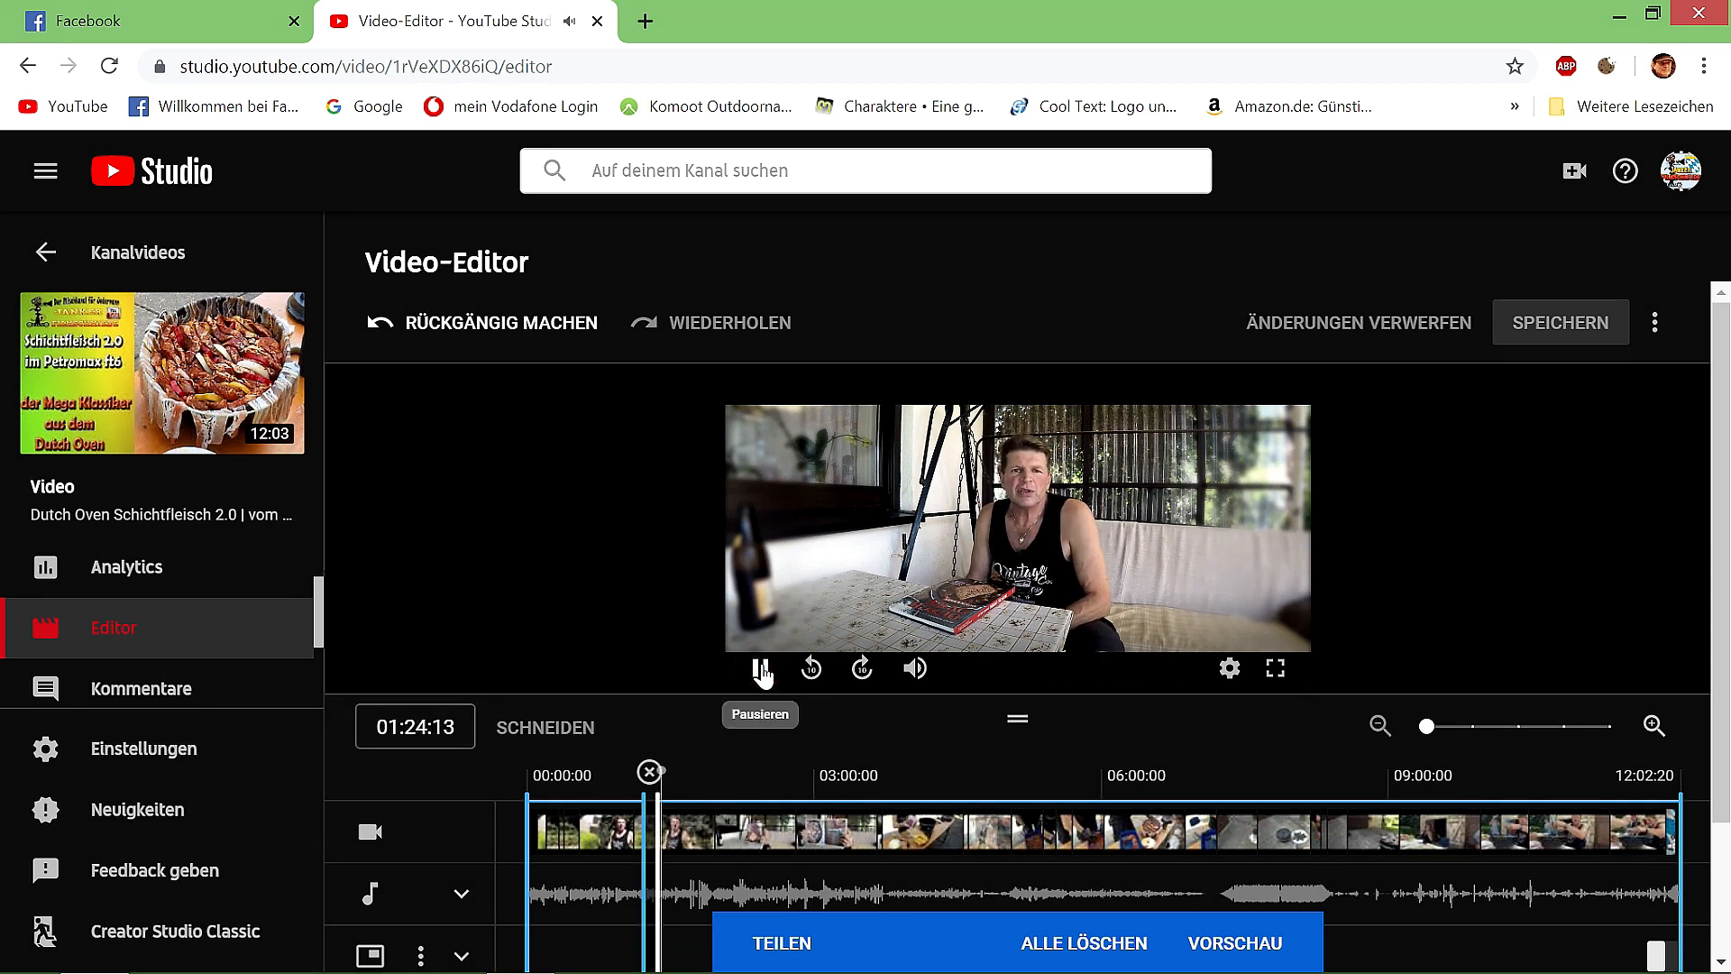
click(762, 668)
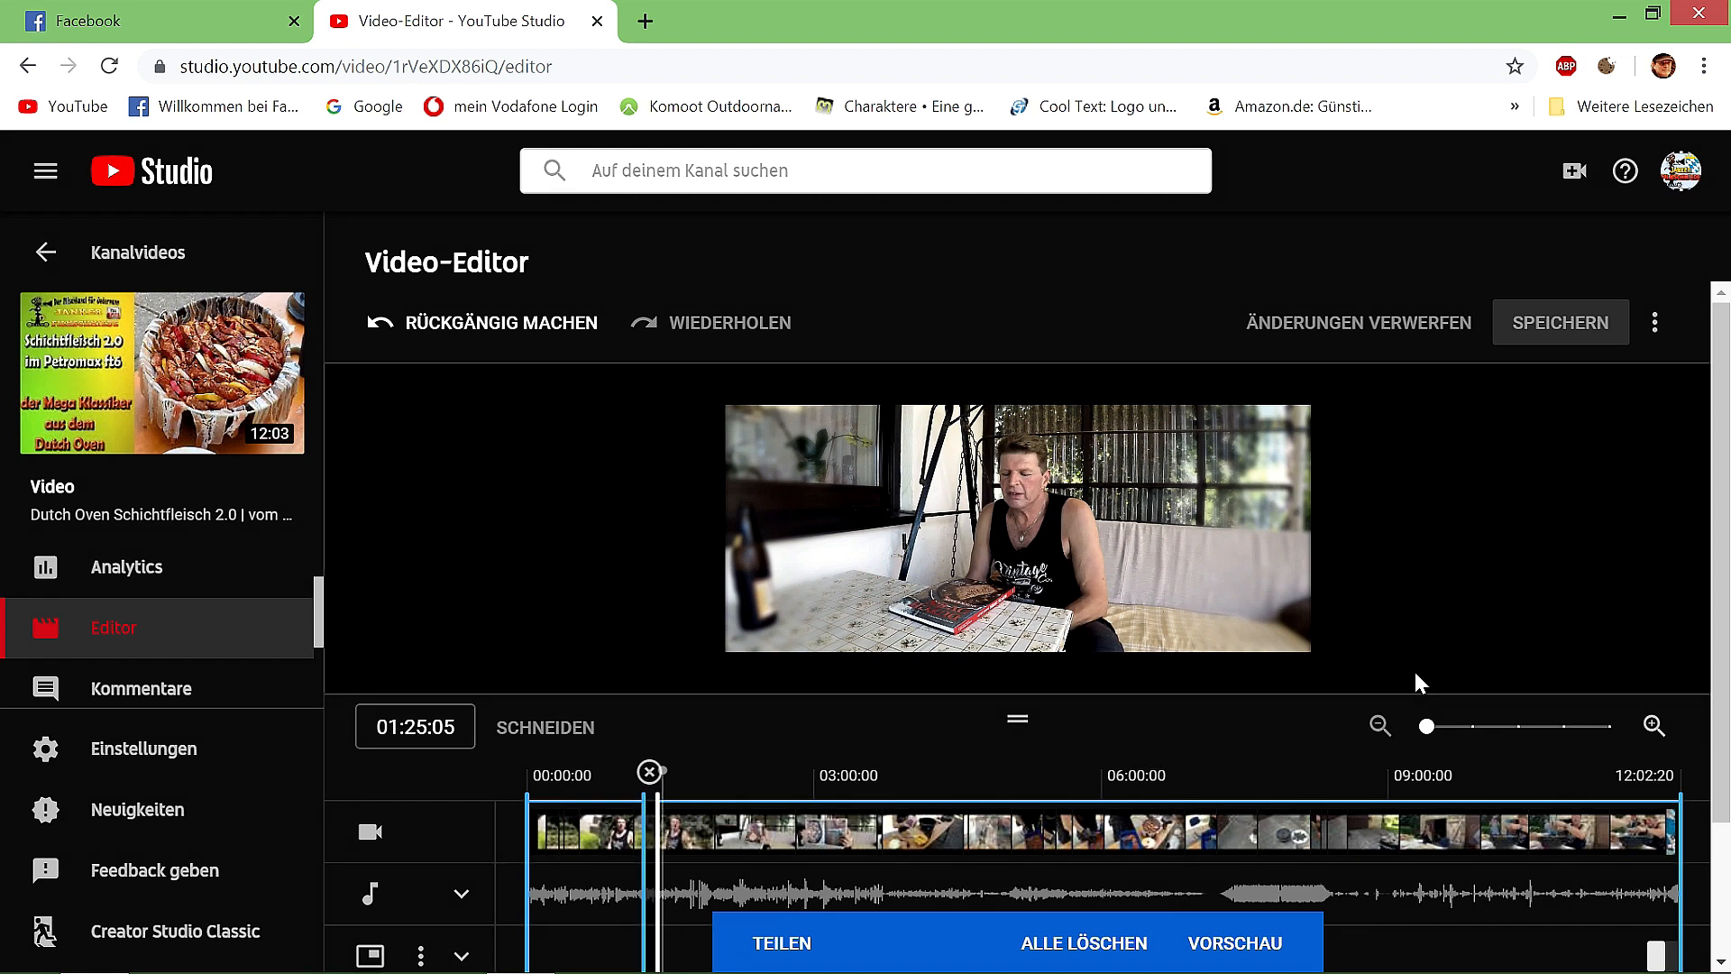
click(1211, 948)
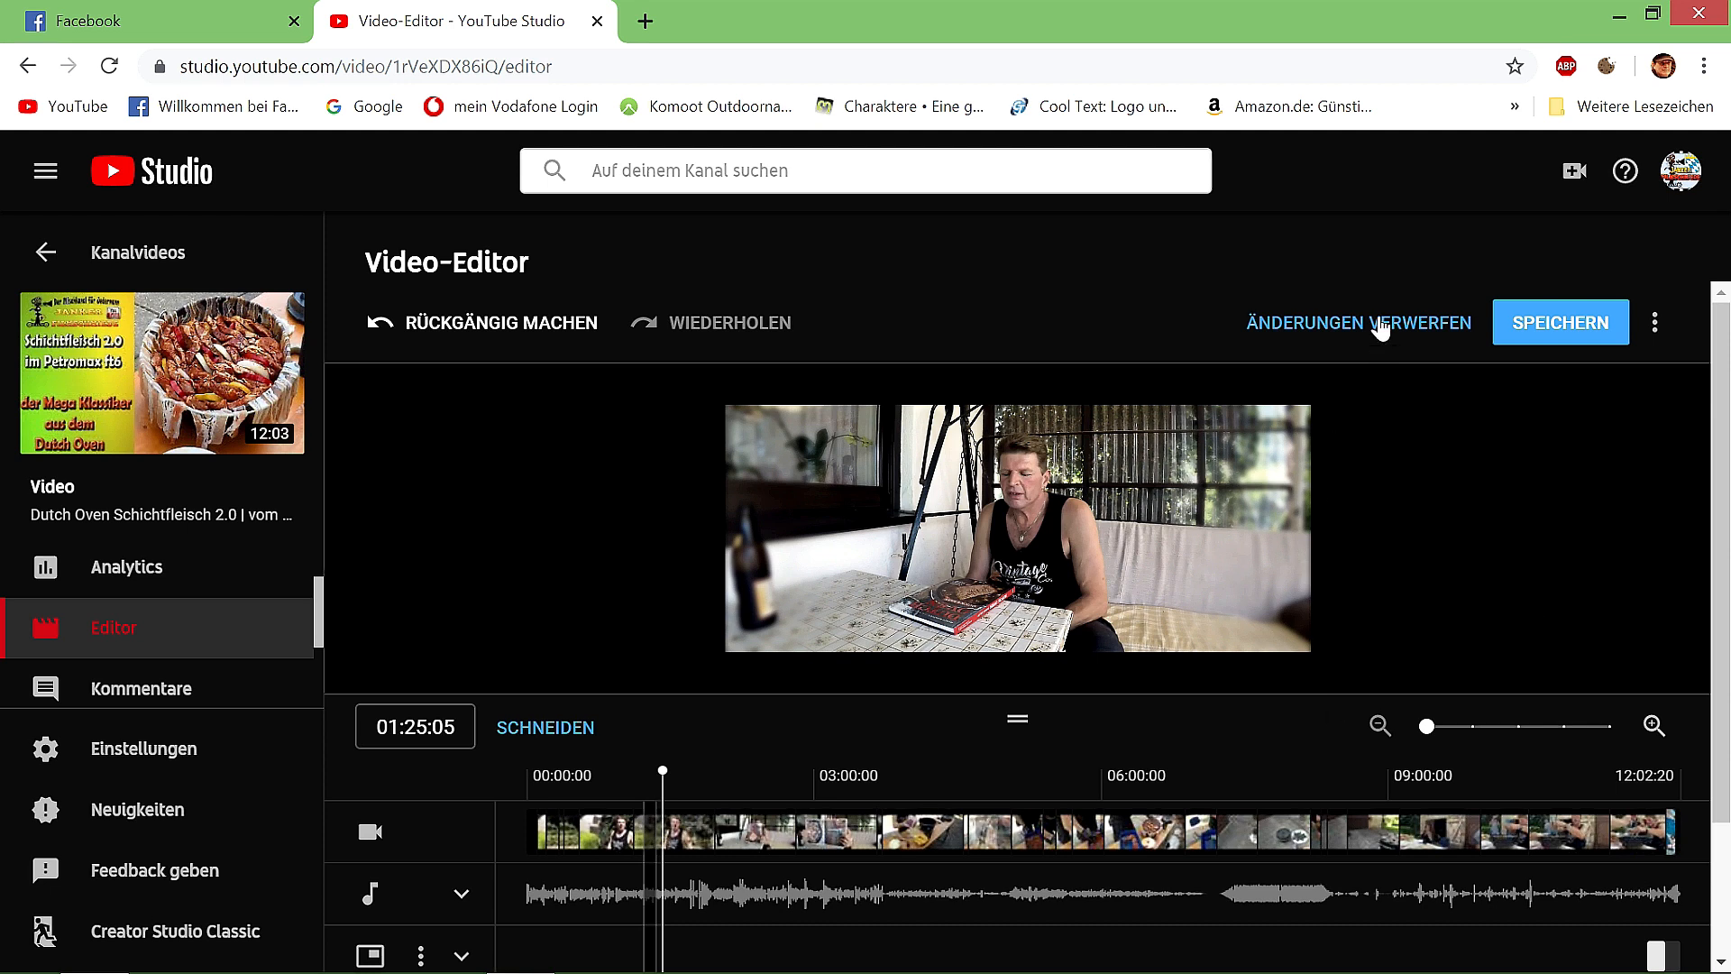
click(1350, 326)
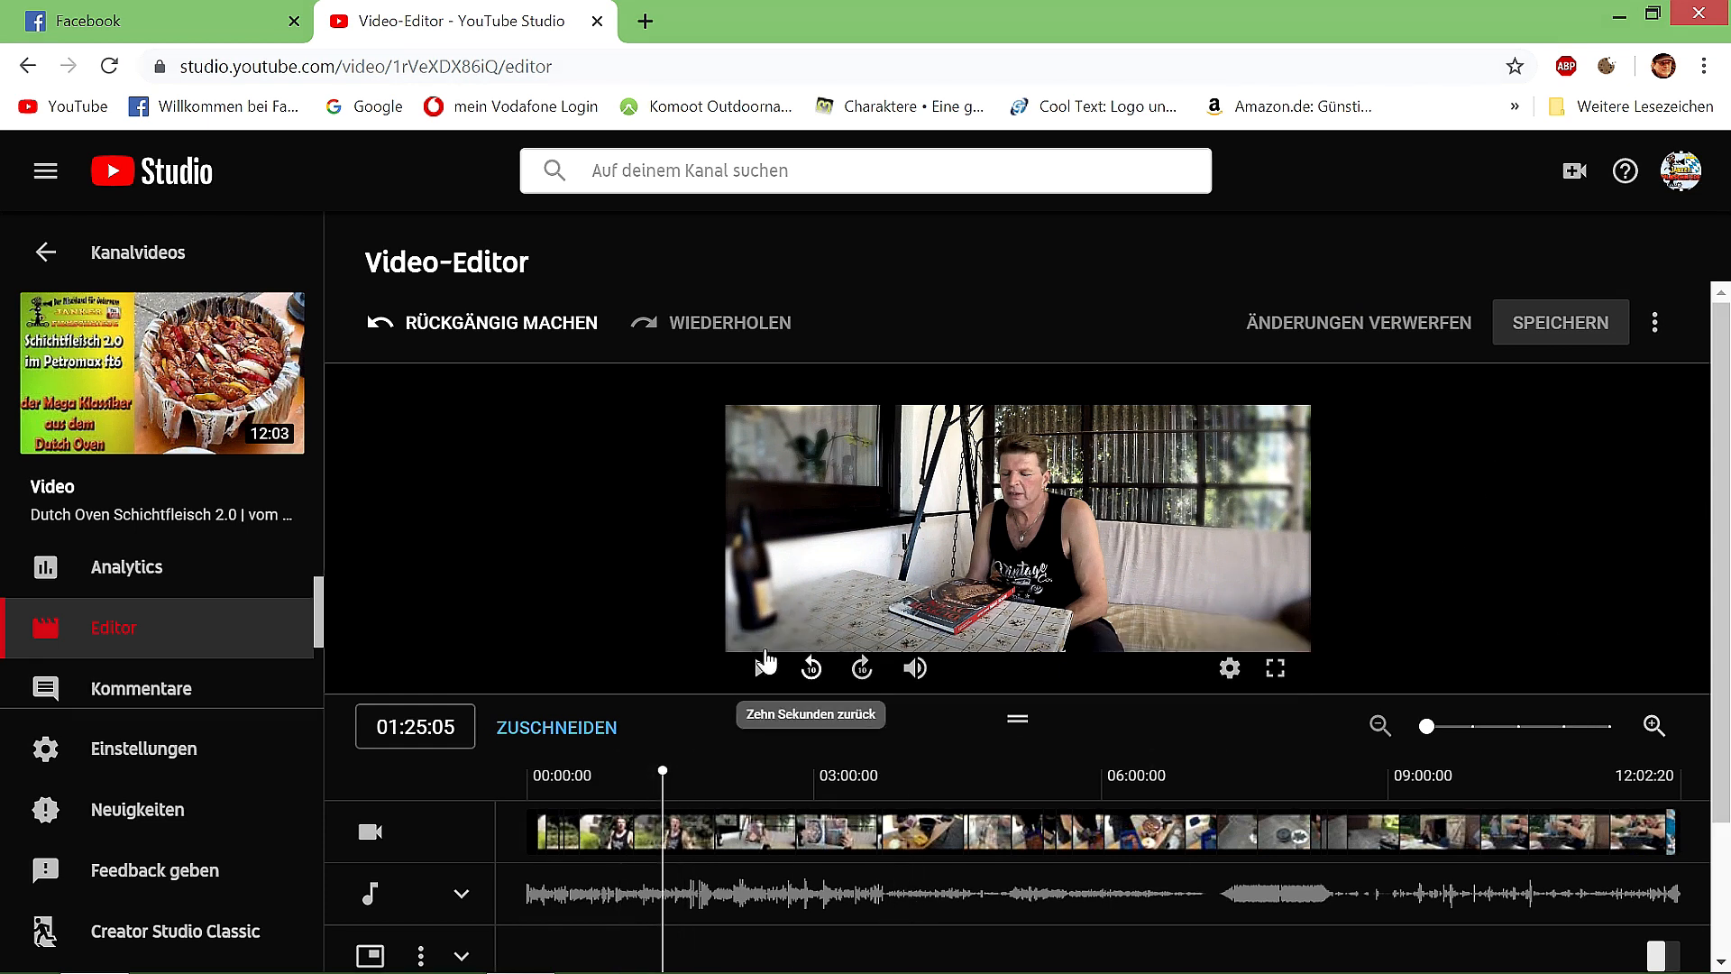
Step: Play the footage in stretches, move the playhead to 01:50:02, and play on to 01:55:08
click(760, 672)
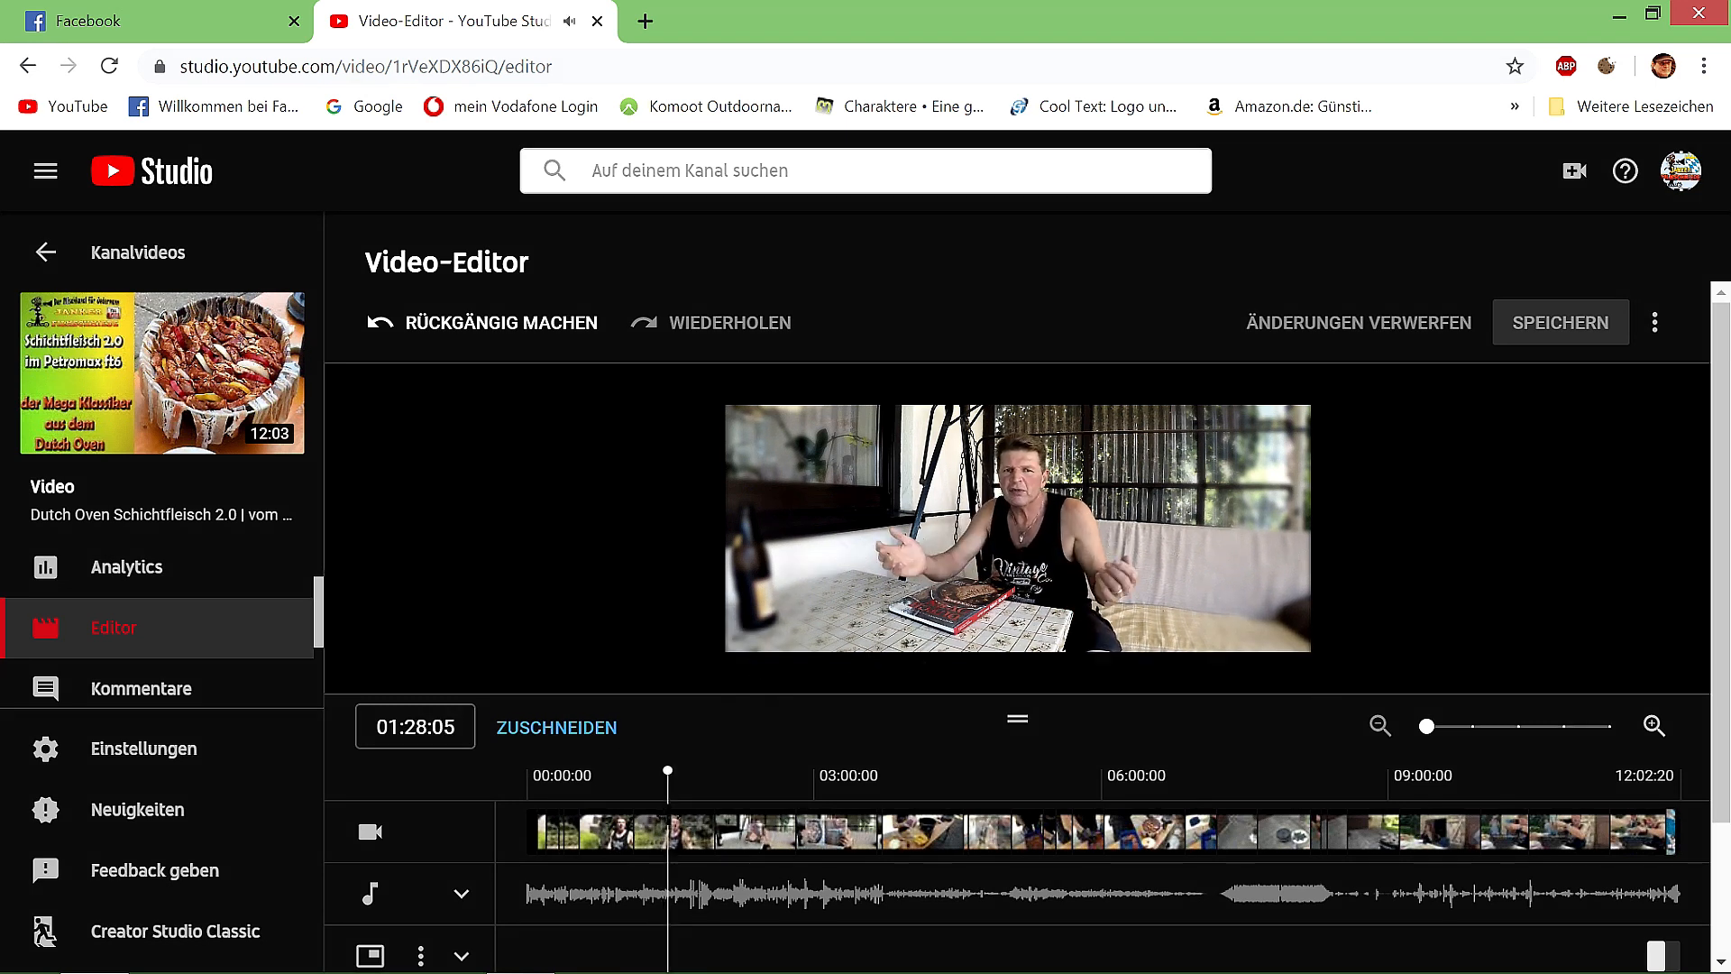
drag(667, 815, 712, 817)
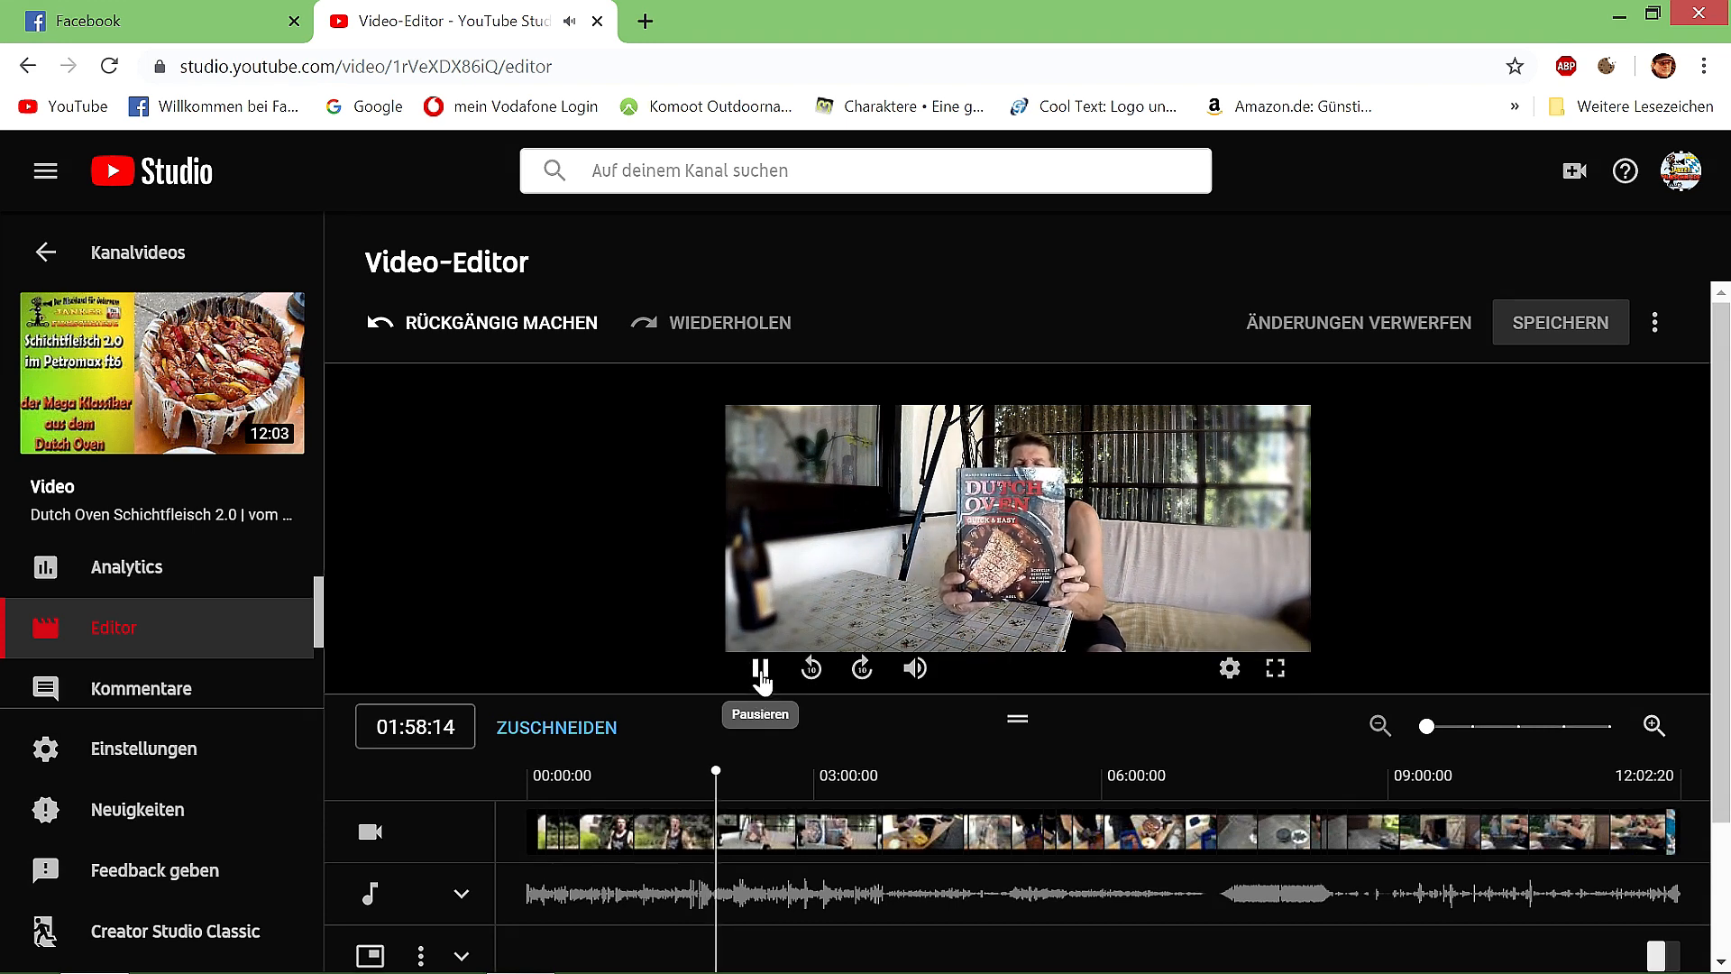
click(760, 683)
click(718, 833)
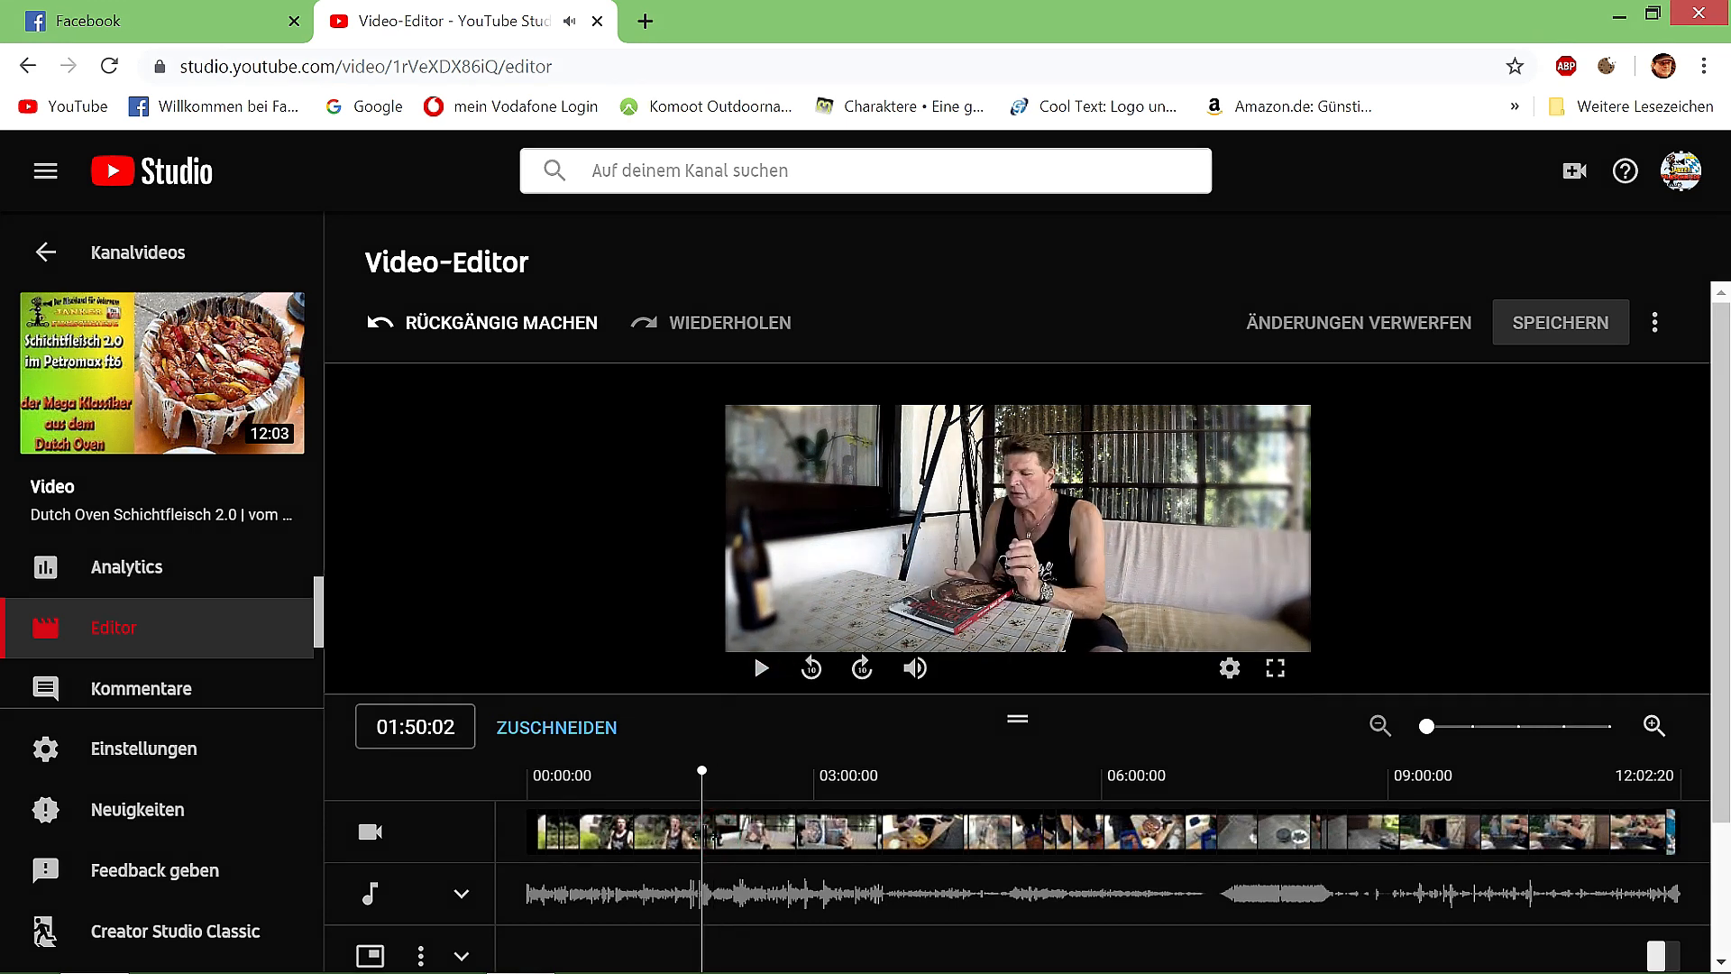
click(760, 668)
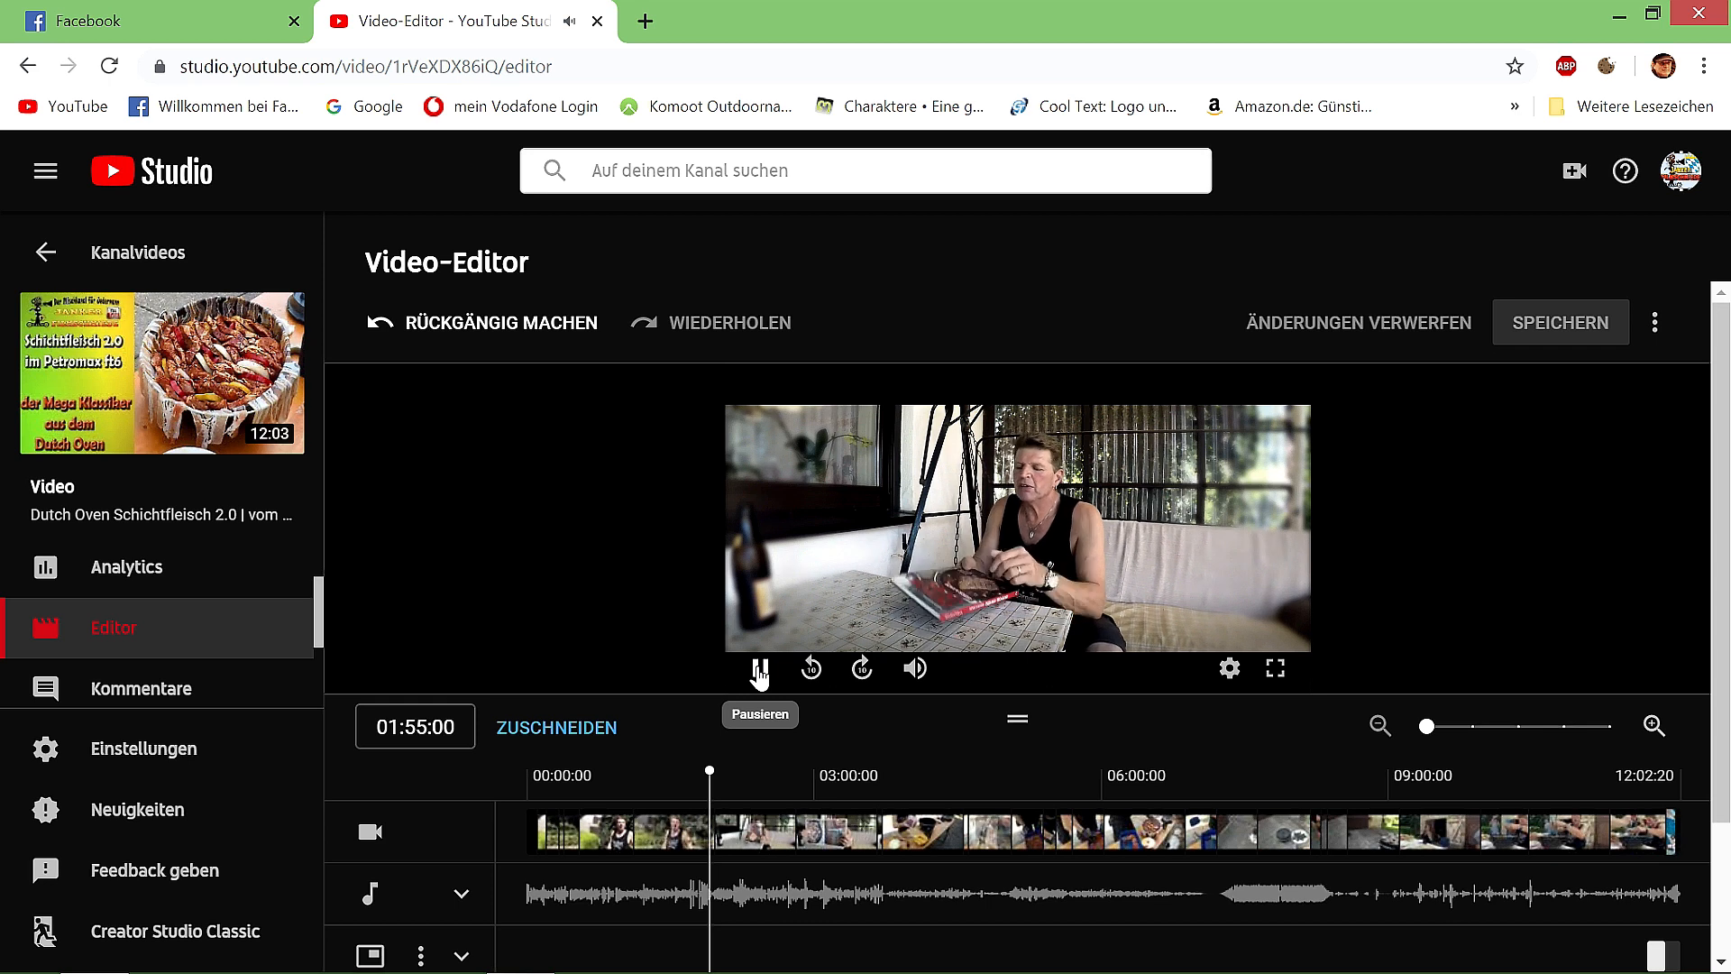
click(760, 668)
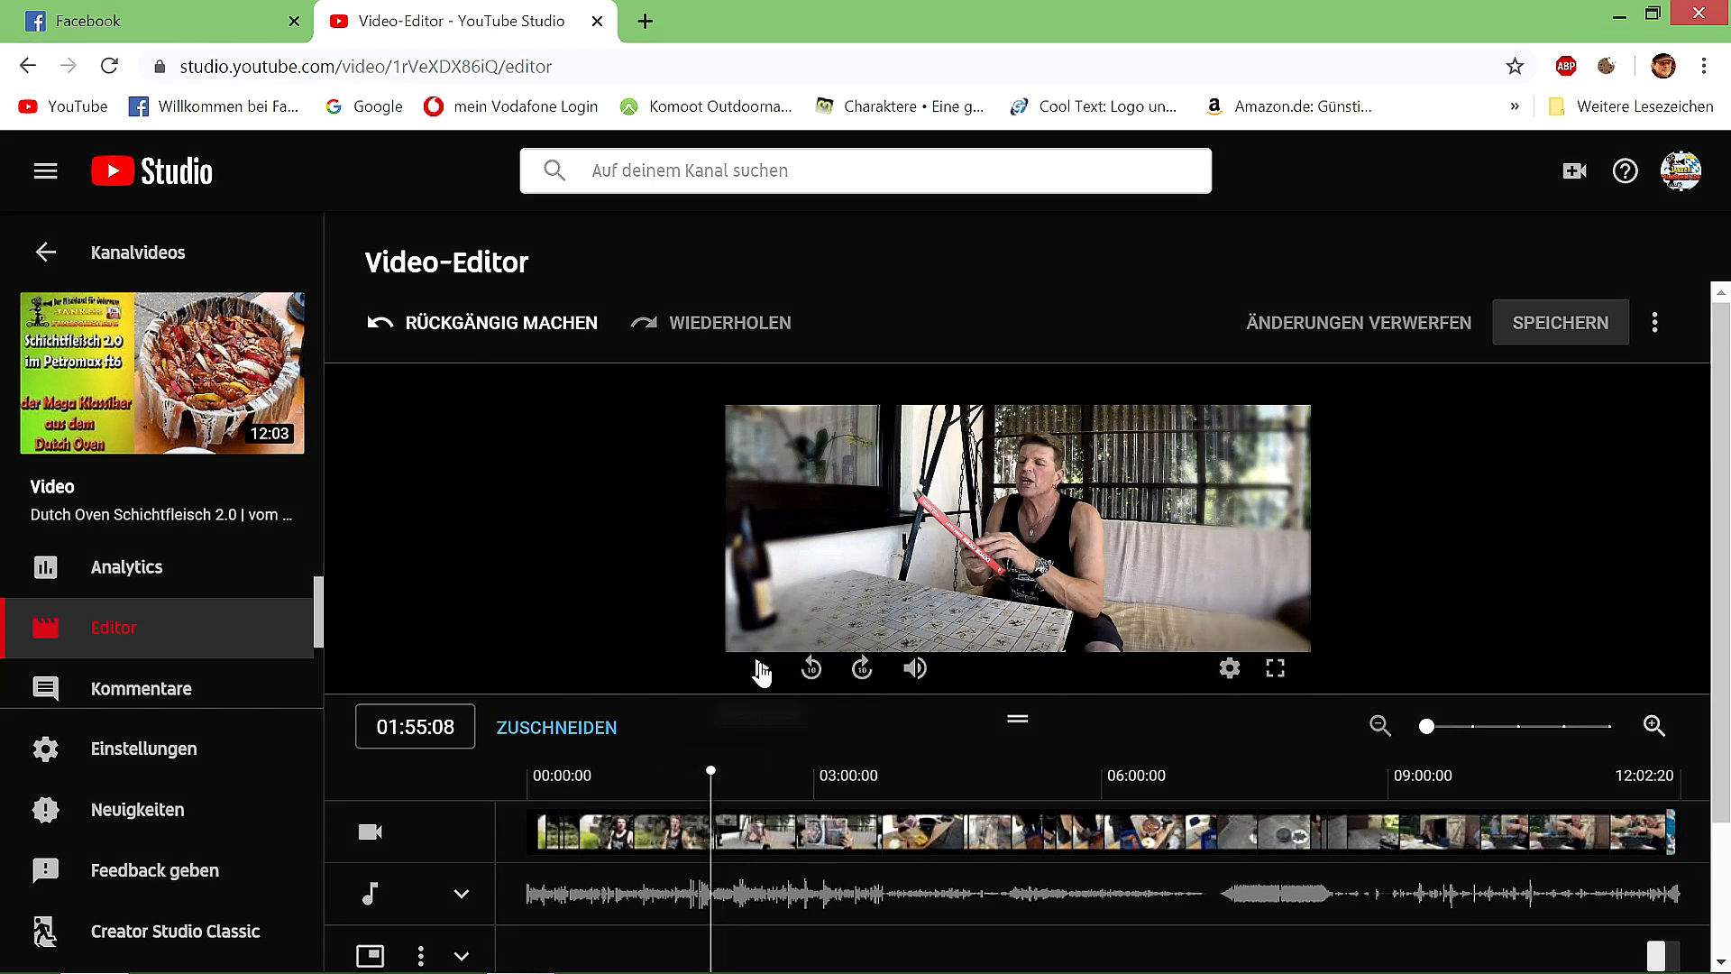
Step: Start trimming, play the footage on to 02:05:00 and split the clip there
click(544, 728)
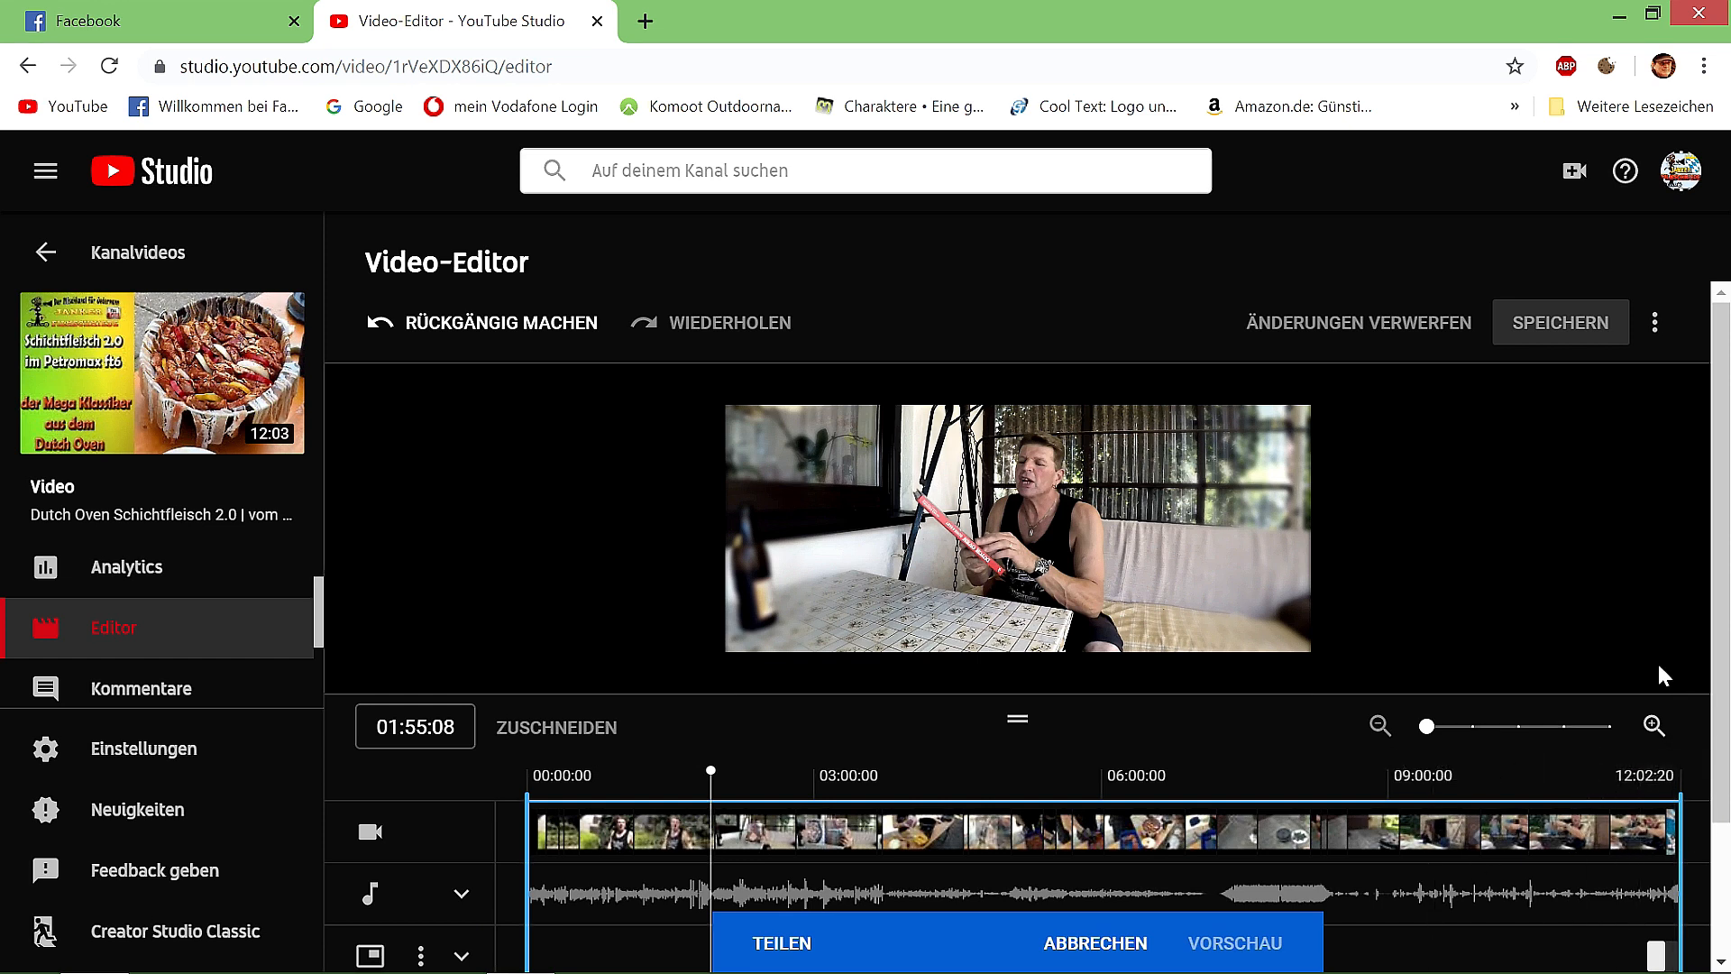
mouse_move(755, 666)
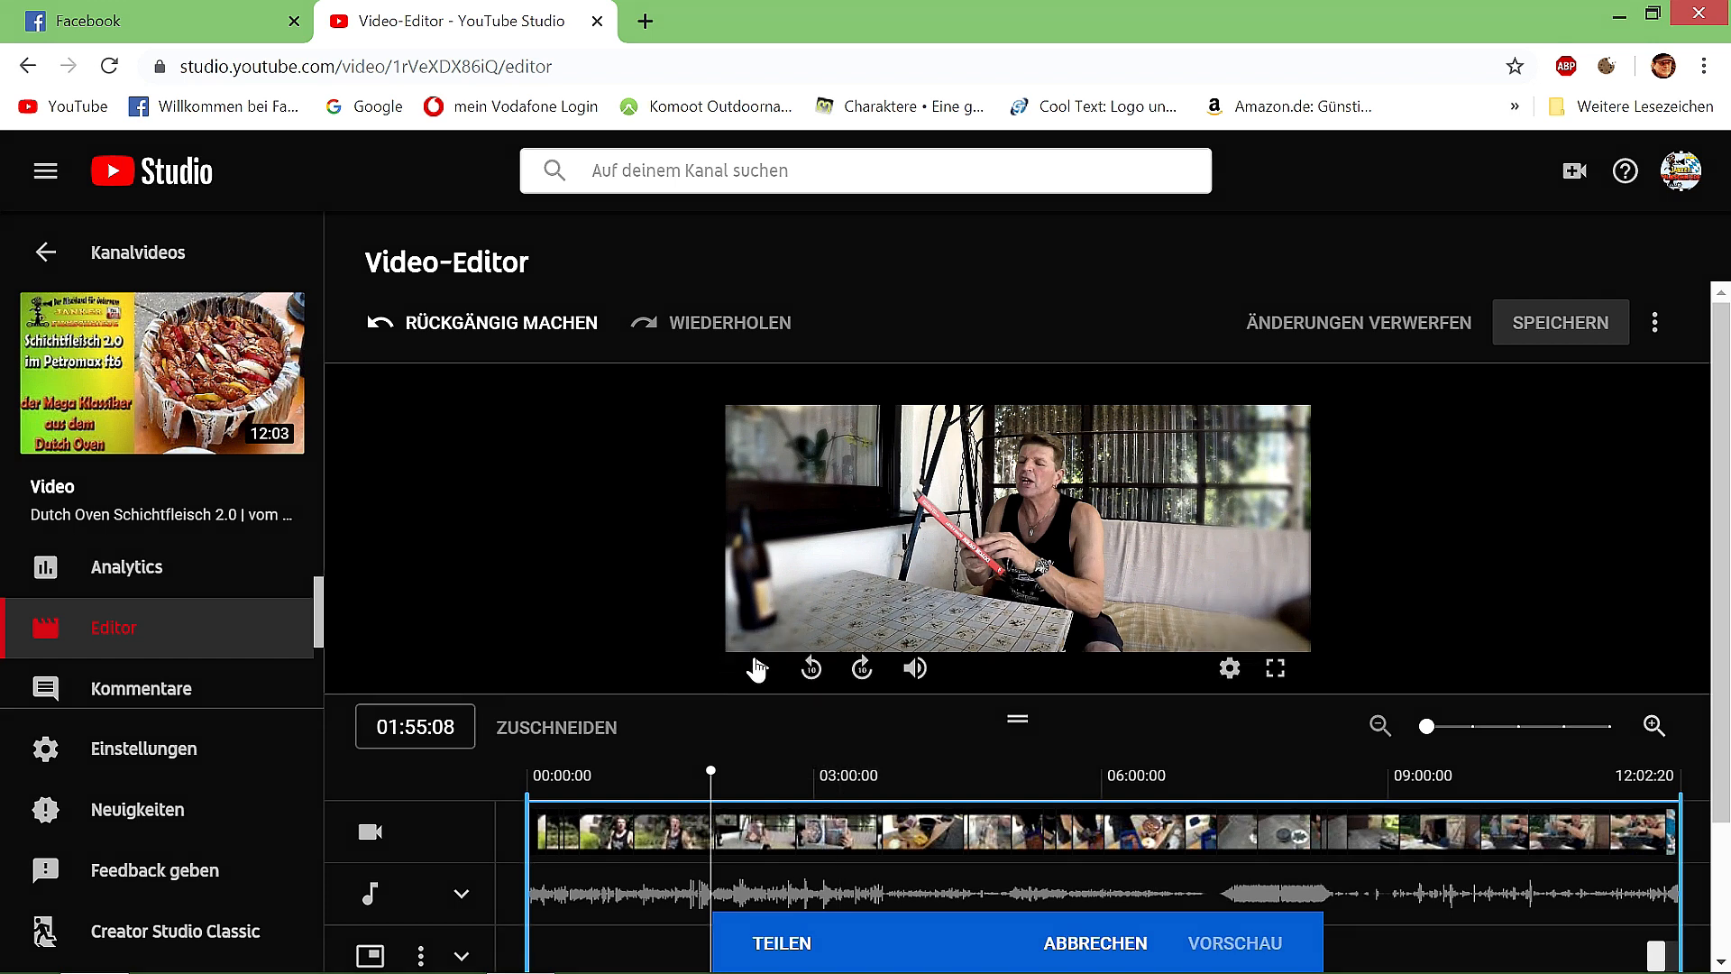
click(759, 672)
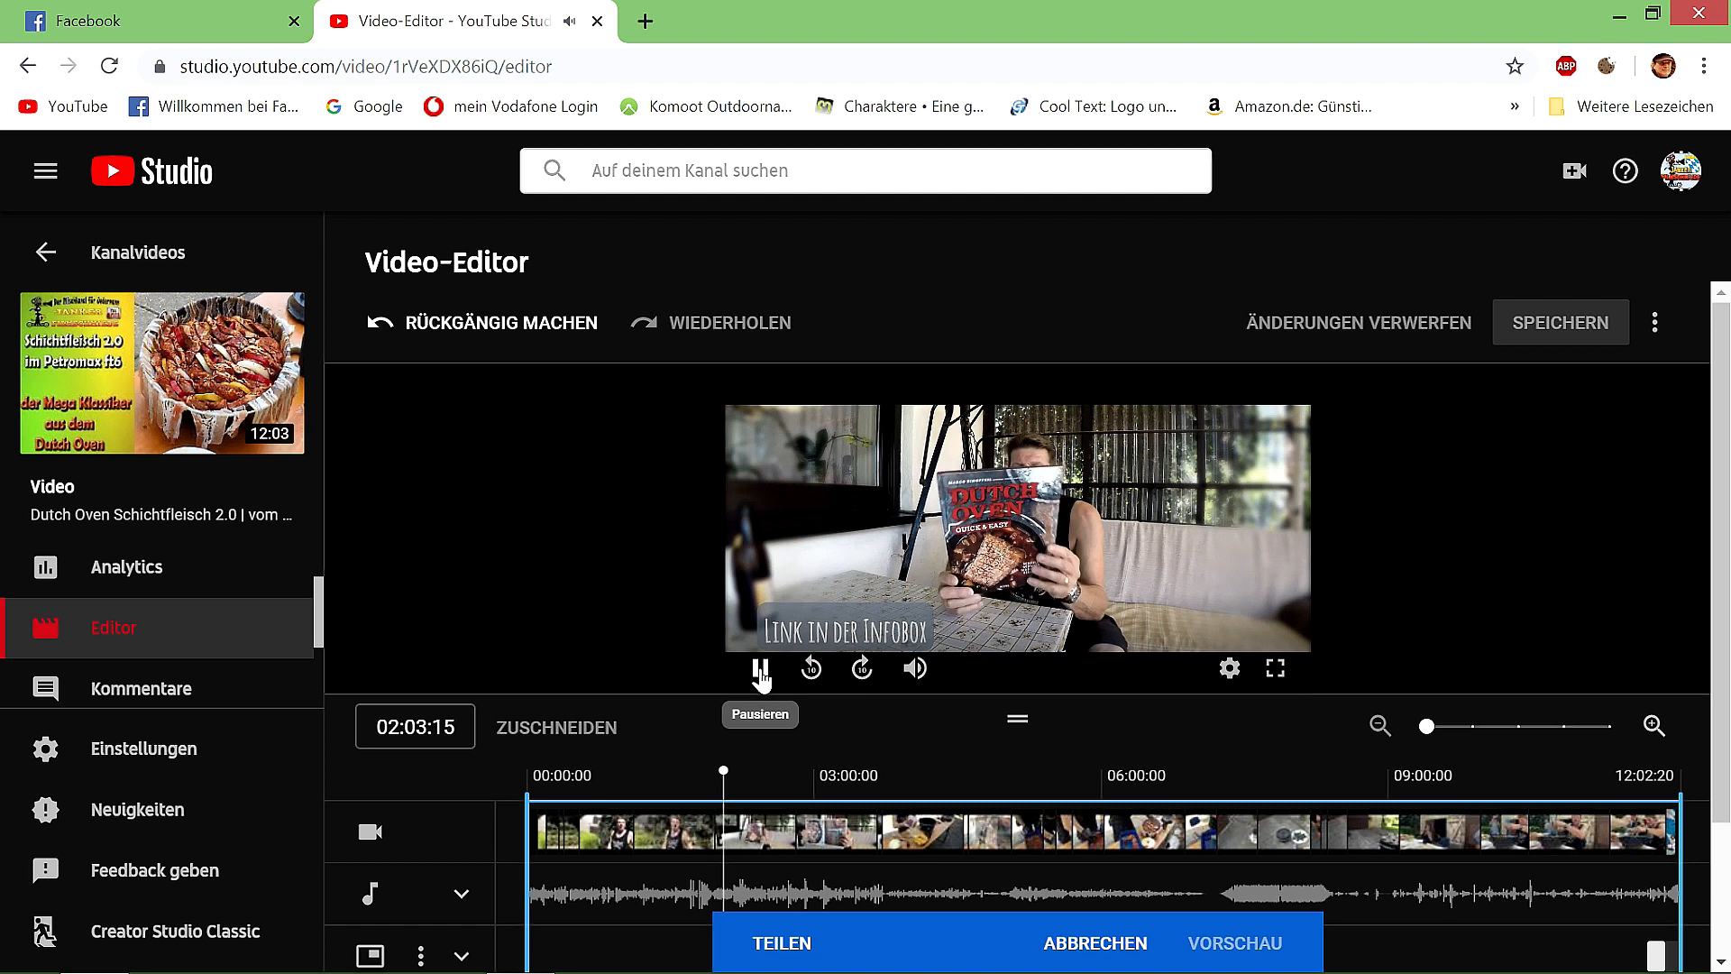
click(761, 677)
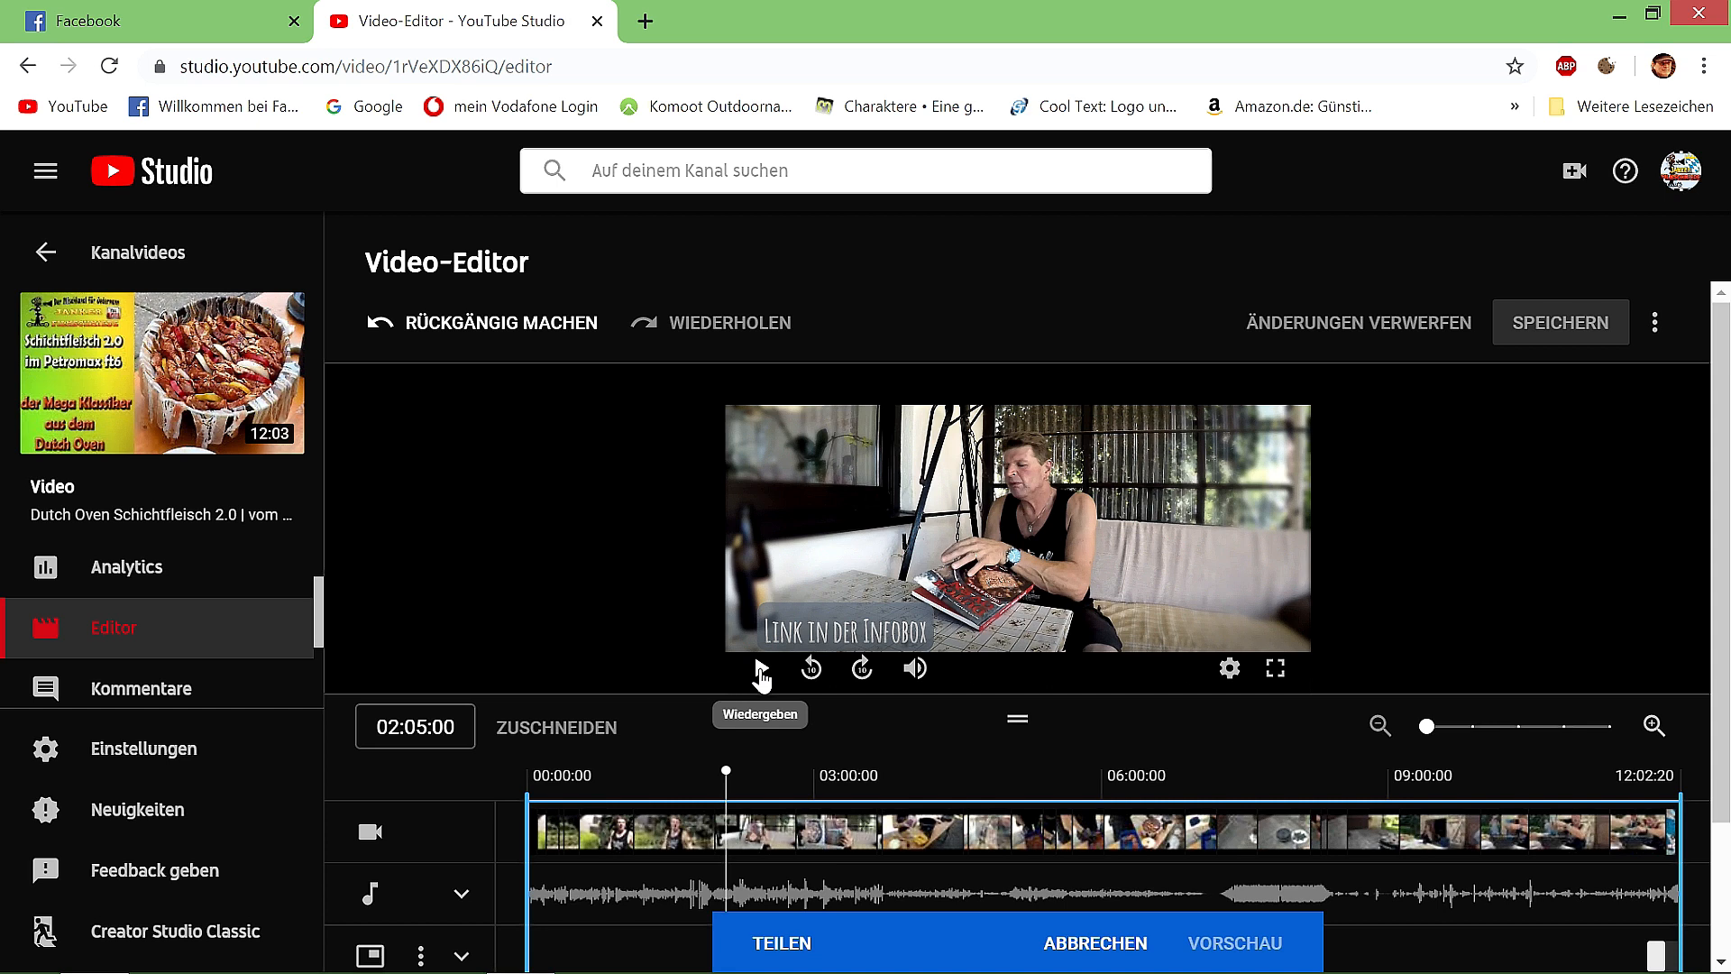
mouse_move(764, 942)
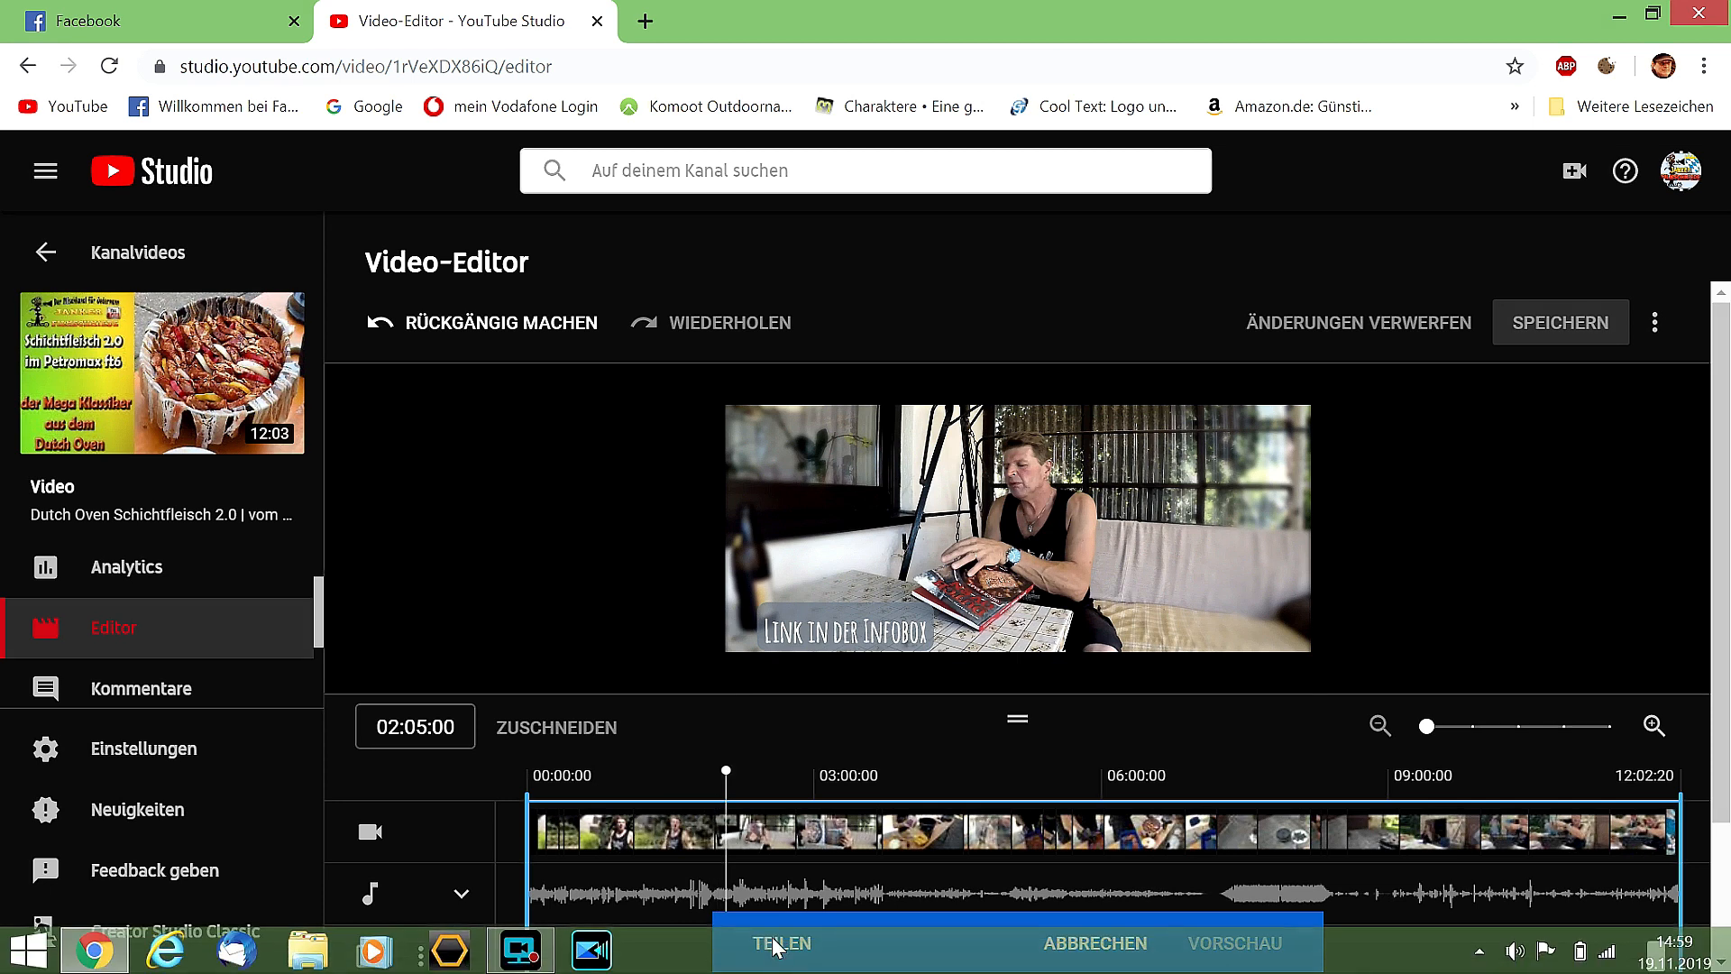
click(781, 941)
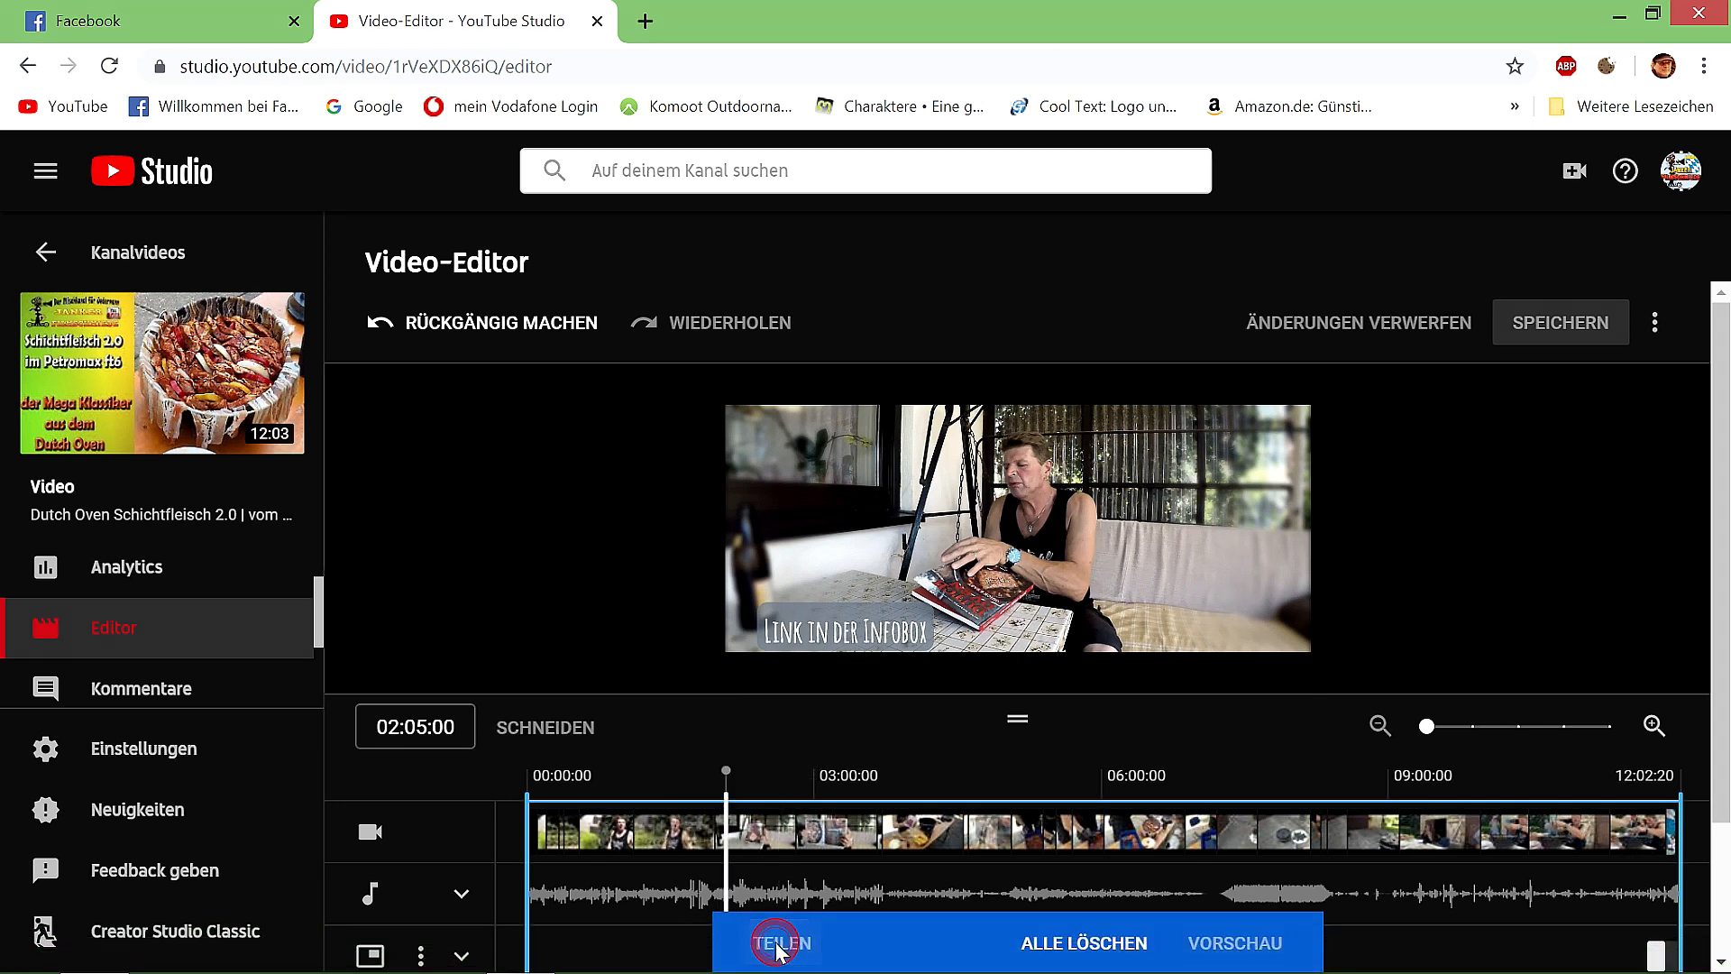
Step: Mark a section about 4 seconds long directly after the 02:05:00 split for removal and preview the cut
click(728, 823)
drag(733, 826, 735, 828)
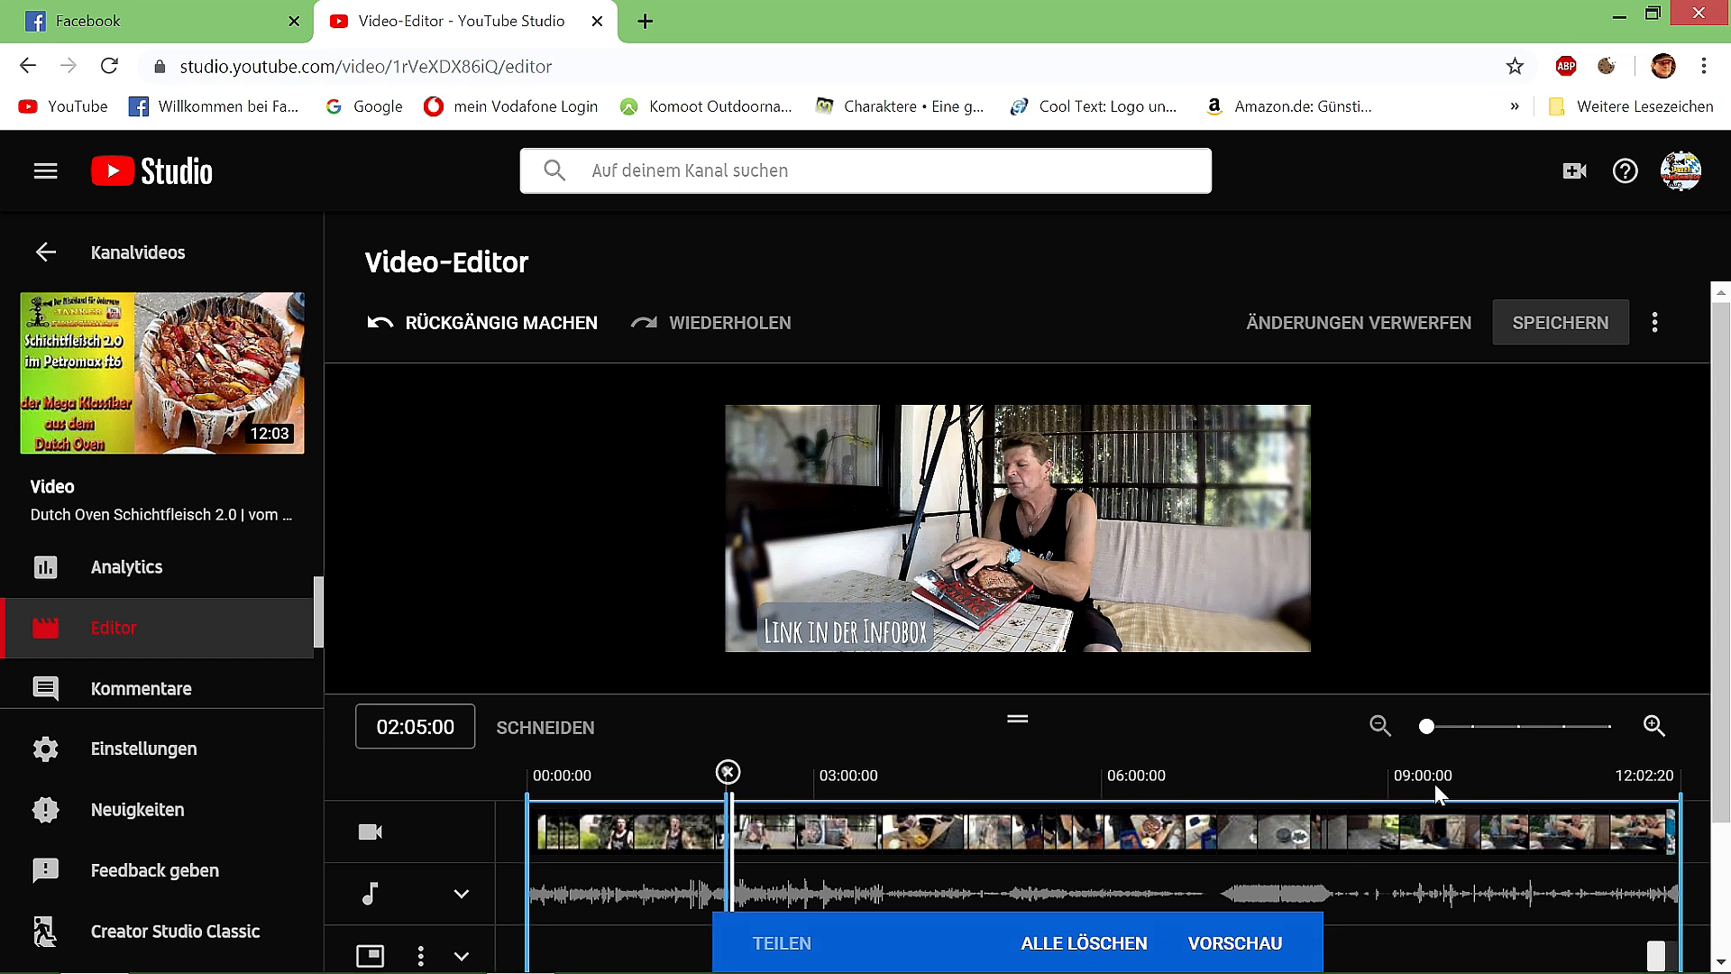
click(1256, 945)
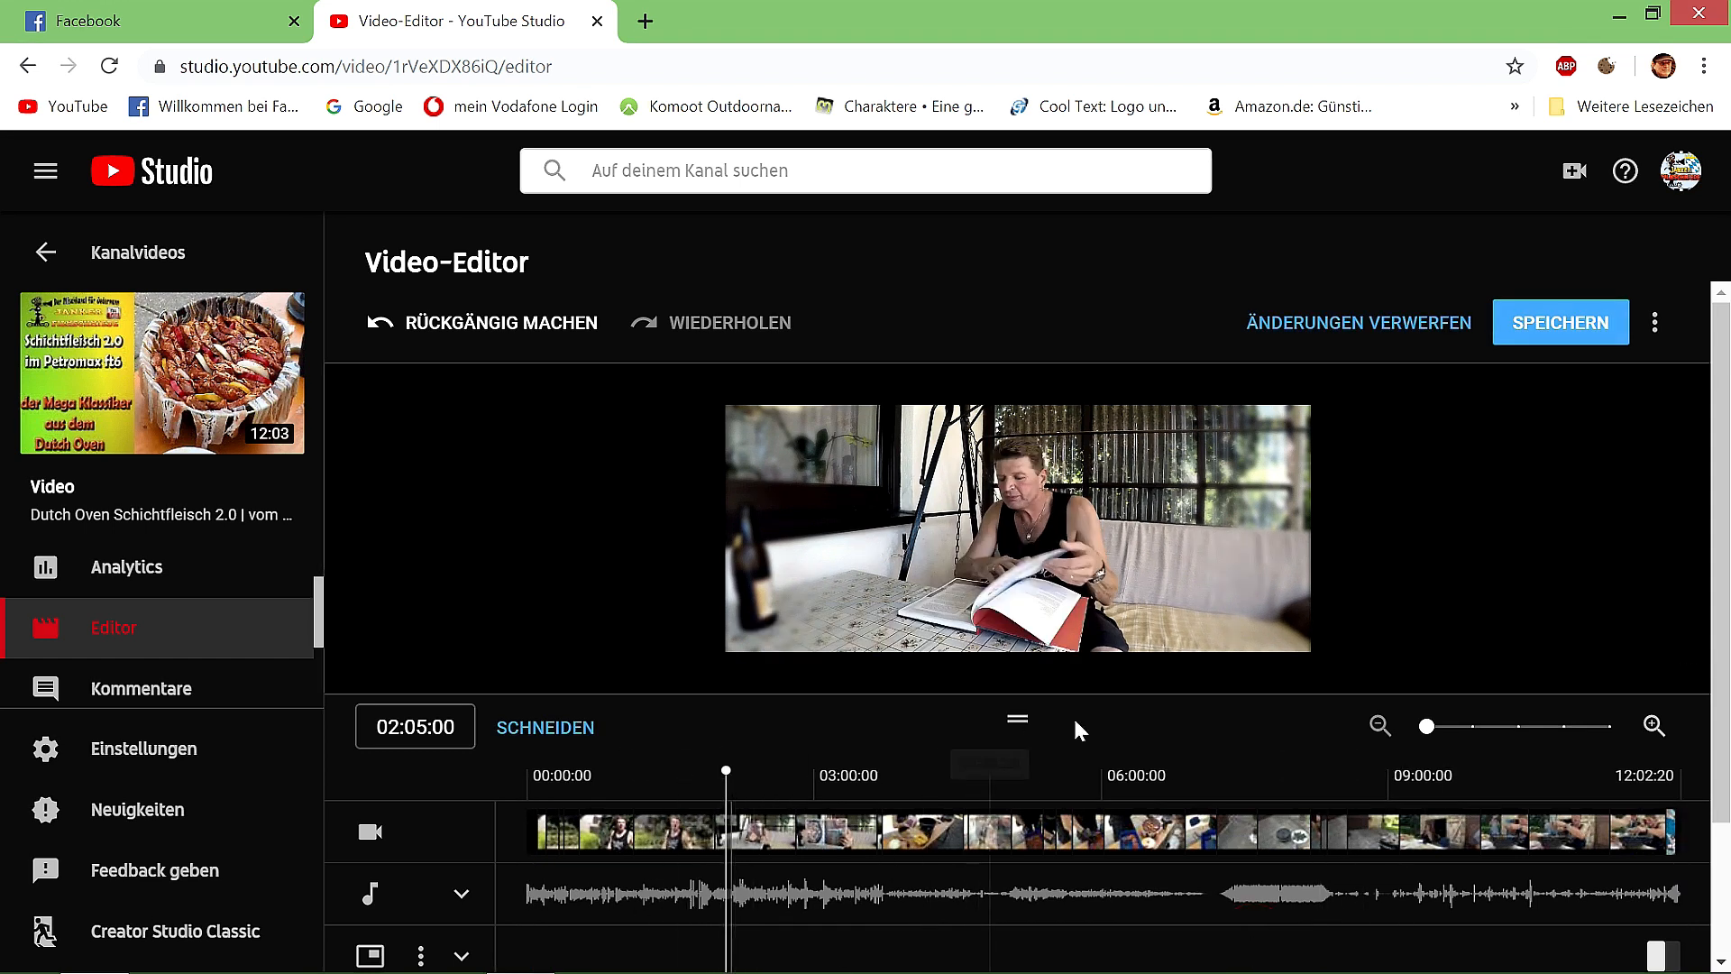
click(1655, 728)
click(1656, 728)
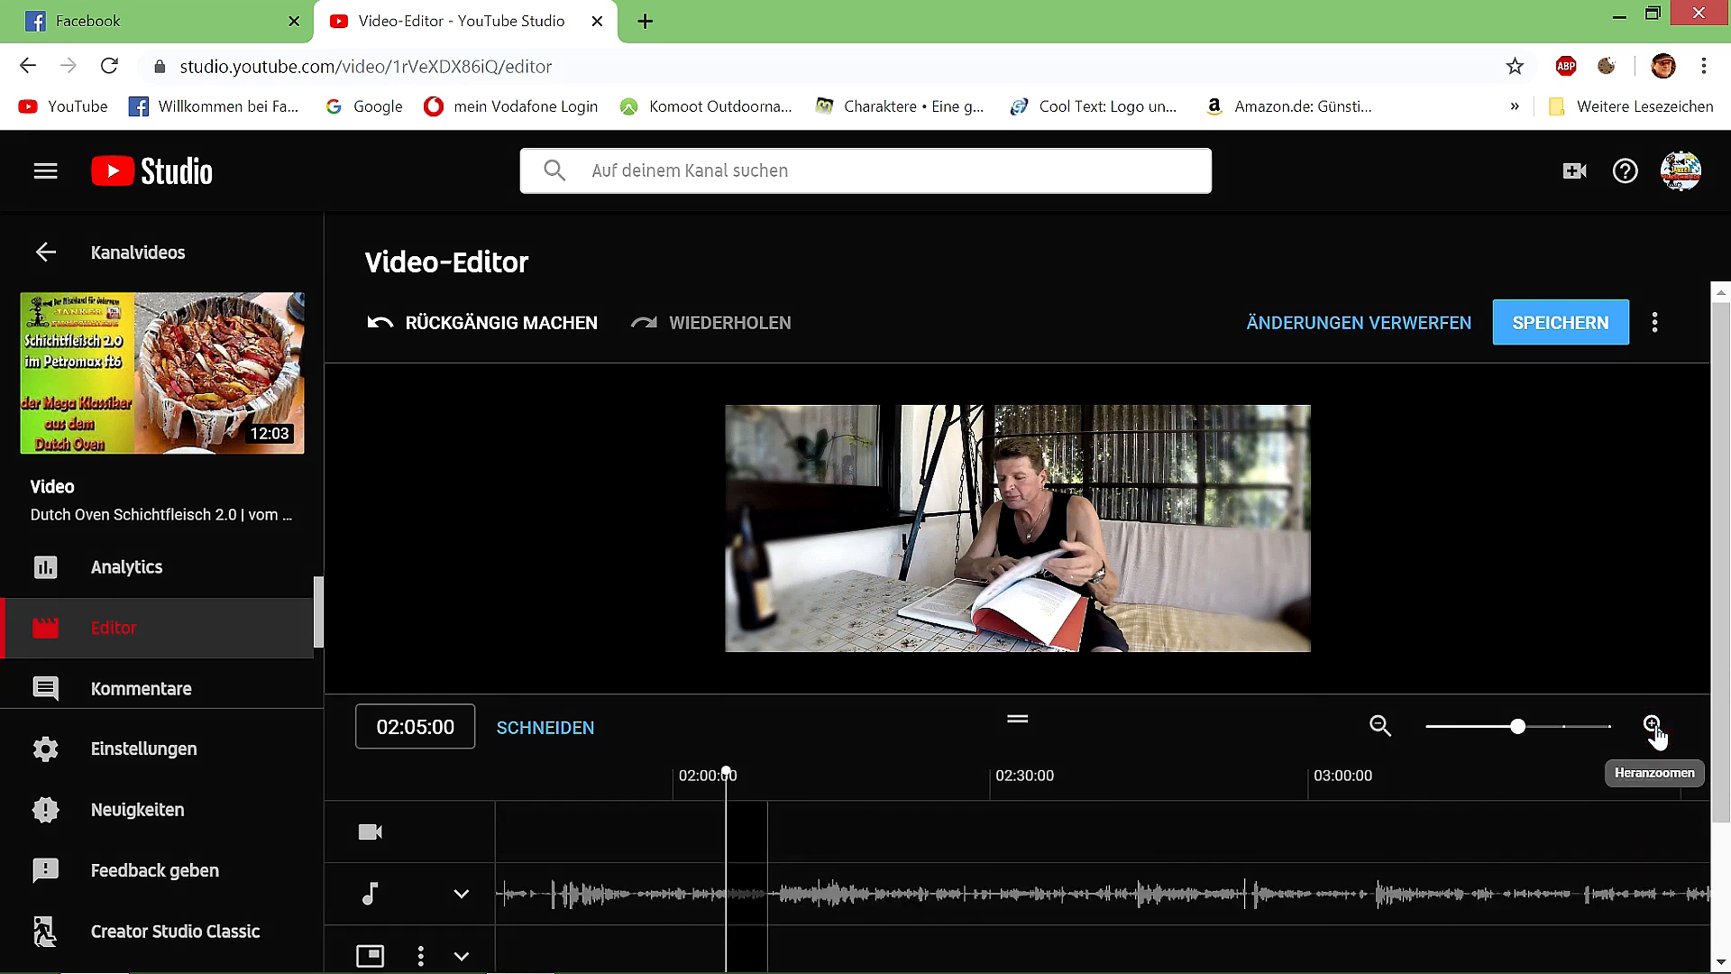
click(1655, 729)
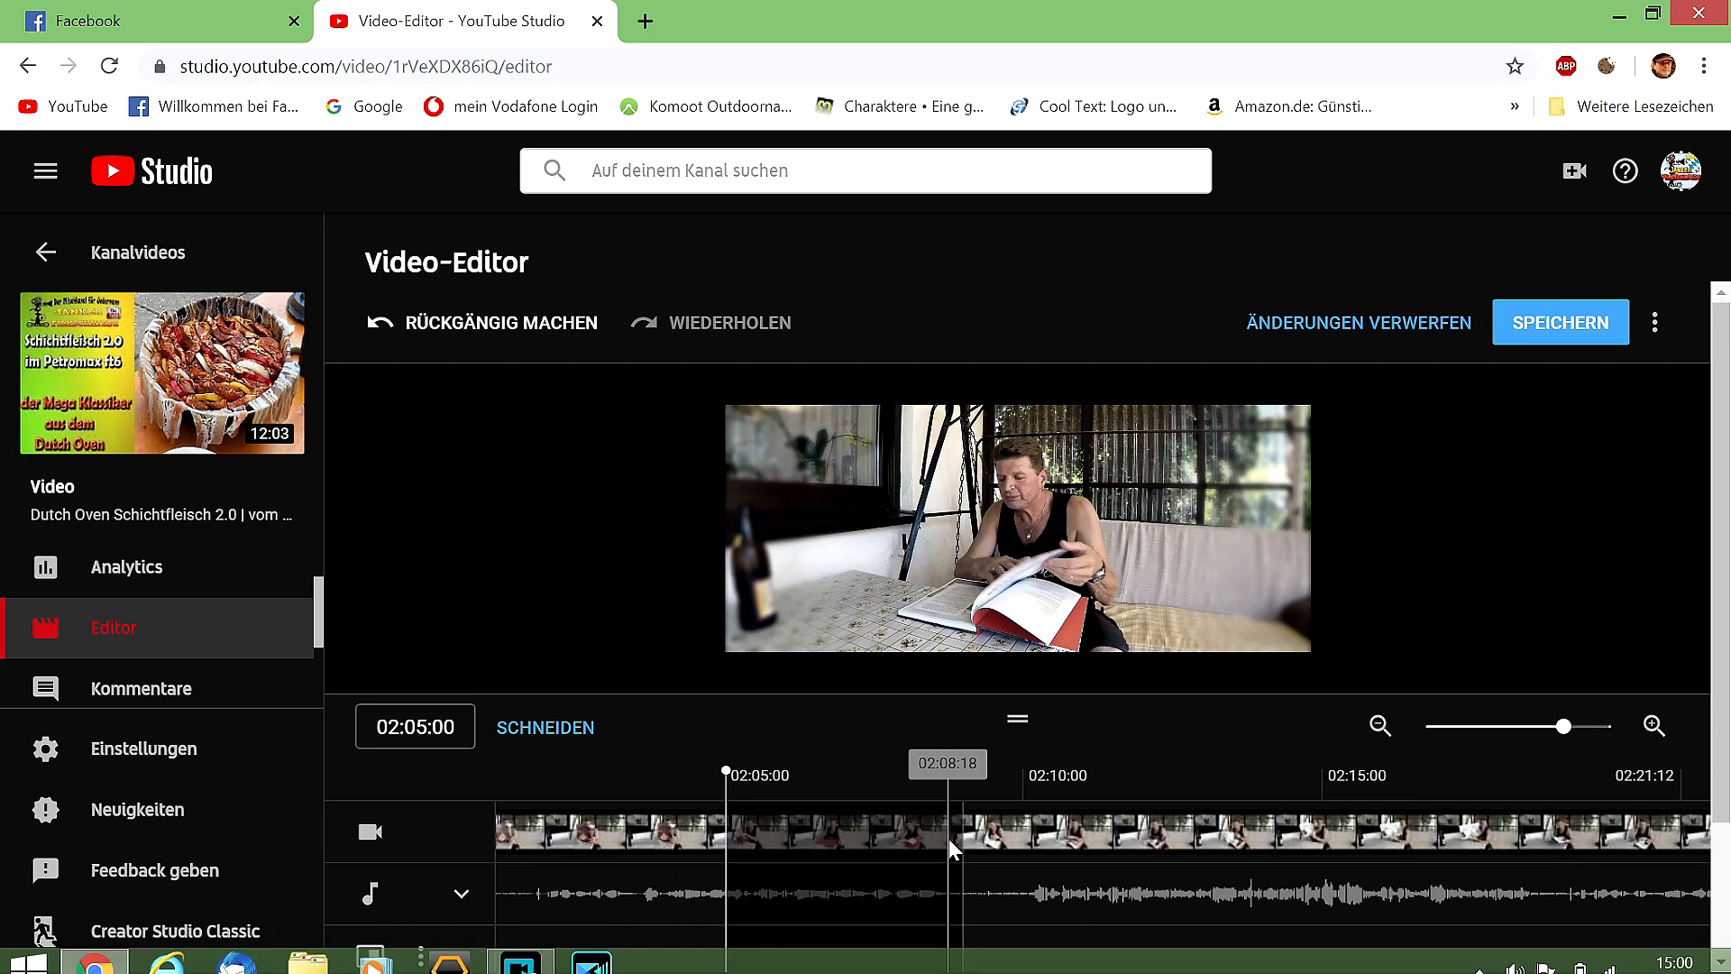